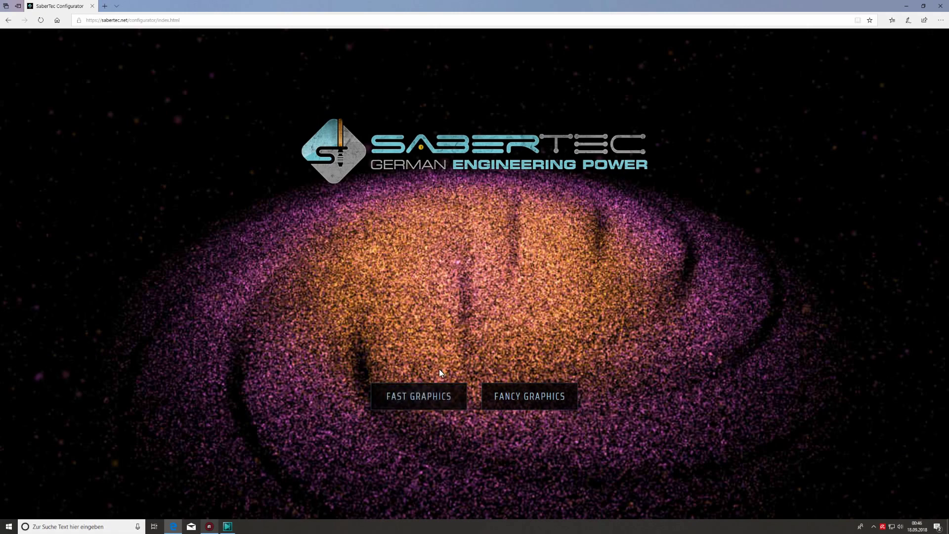
# Step: Start the configurator with fancy graphics in easy mode
pyautogui.click(528, 394)
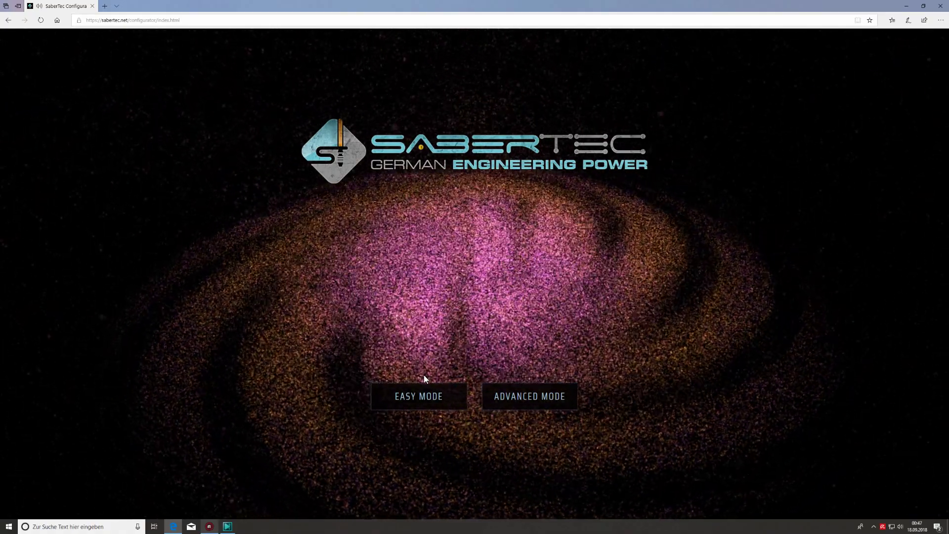
pyautogui.click(435, 384)
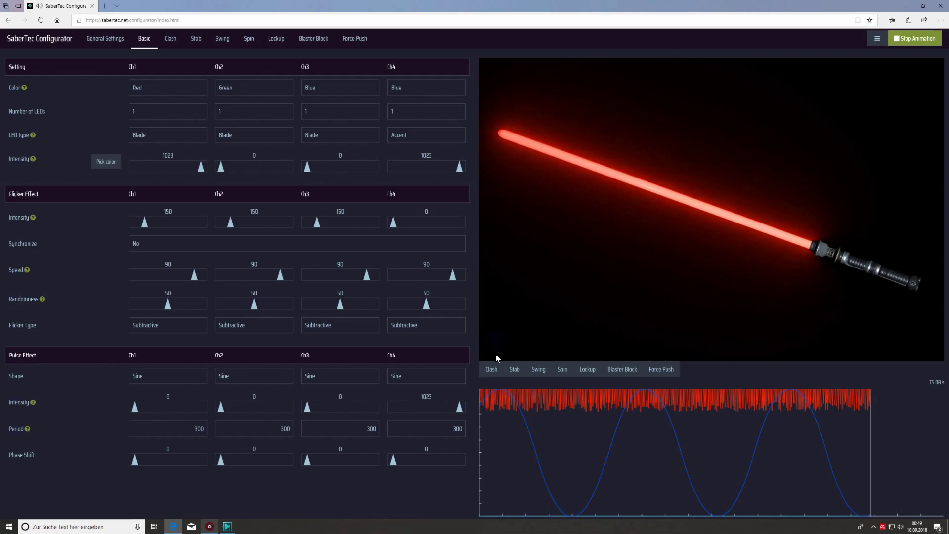
# Step: Preview the Clash, Stab, Swing, Spin, Lockup, Blaster Block and Force Push effects on the animated blade
pyautogui.click(492, 373)
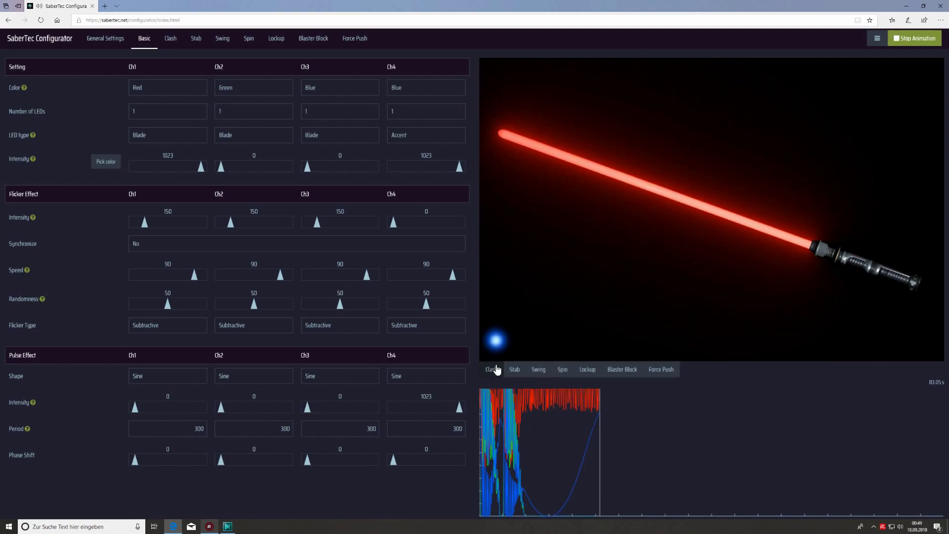
pyautogui.click(497, 370)
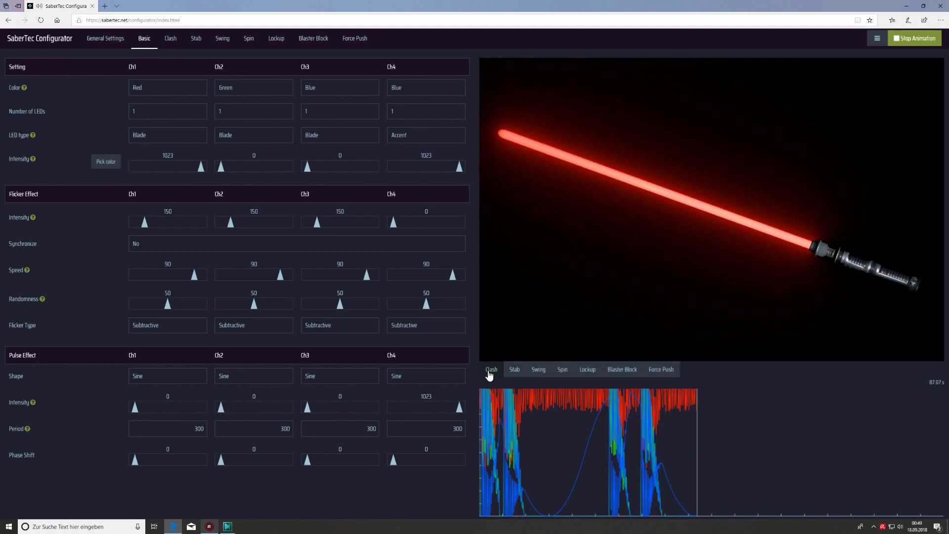
pyautogui.click(515, 370)
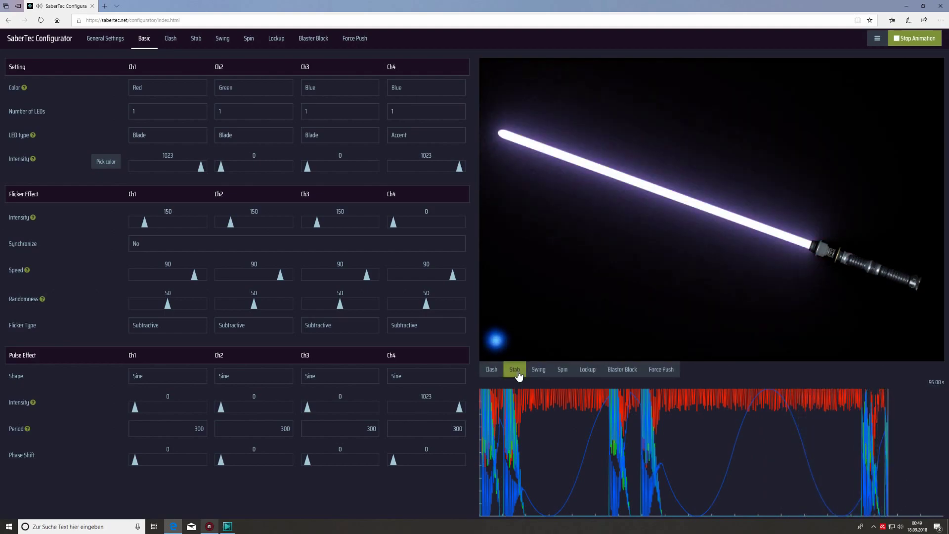
pyautogui.click(538, 369)
pyautogui.click(563, 370)
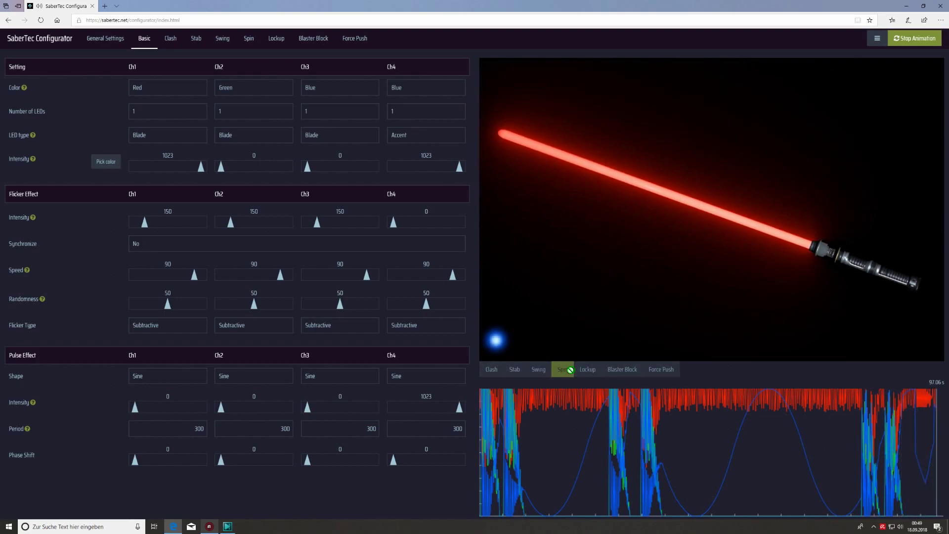
pyautogui.click(587, 370)
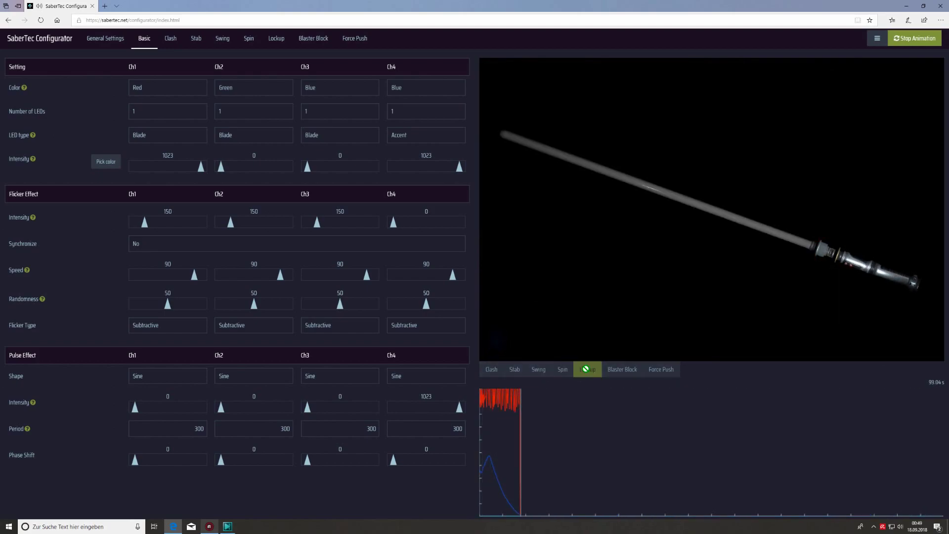
pyautogui.click(622, 369)
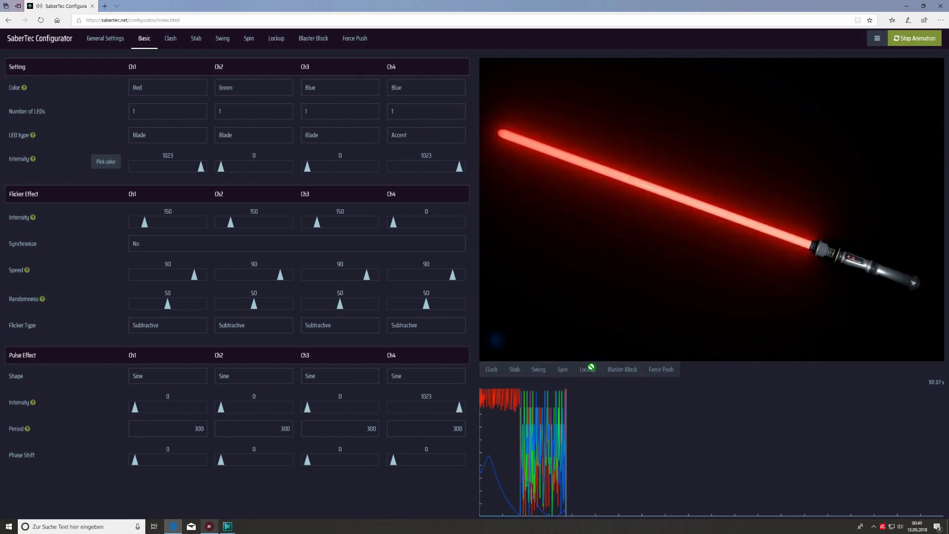
pyautogui.click(662, 369)
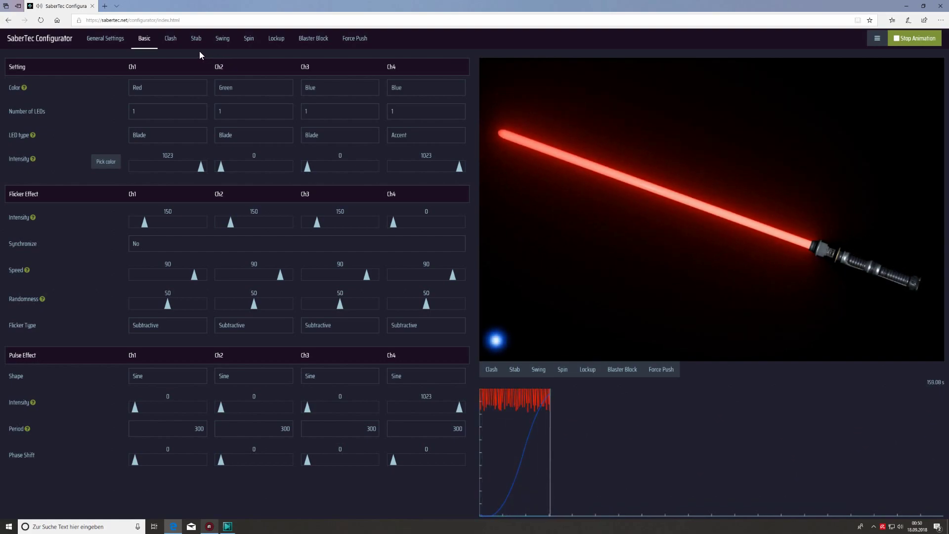
# Step: View the settings of the Clash and Stab effects, and return to the Basic settings
pyautogui.click(172, 48)
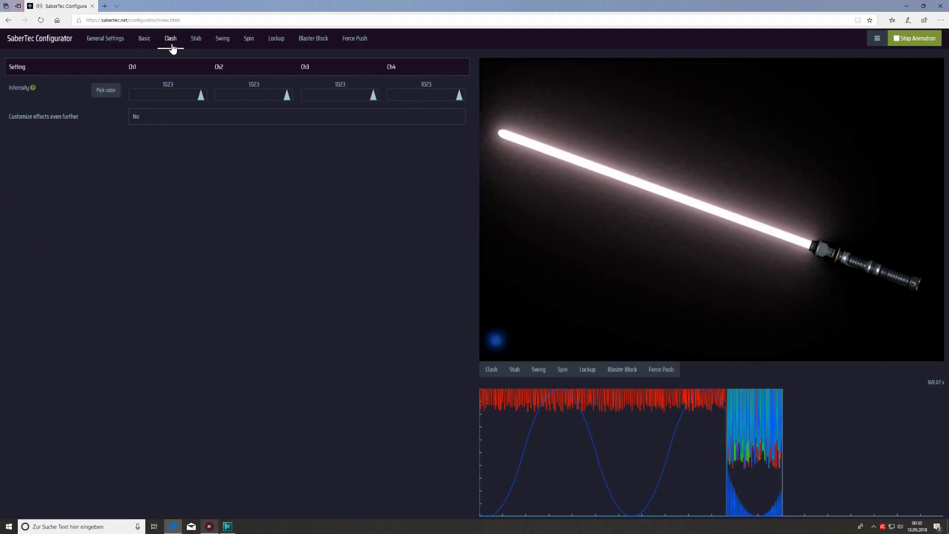
pyautogui.click(197, 47)
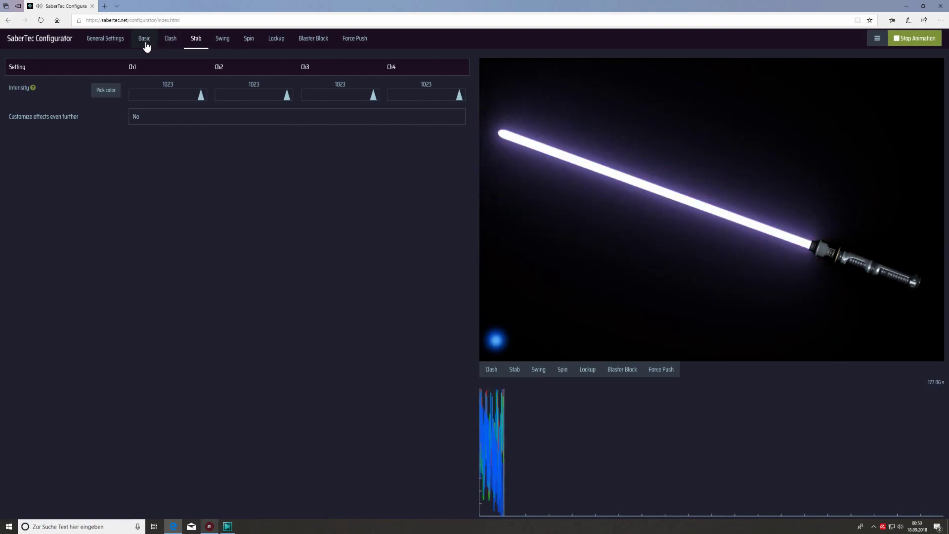
pyautogui.click(146, 44)
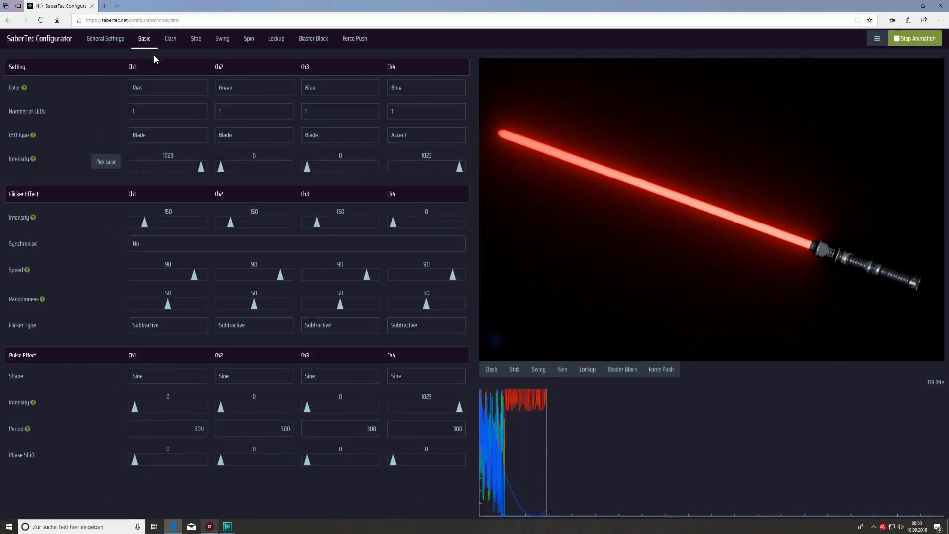
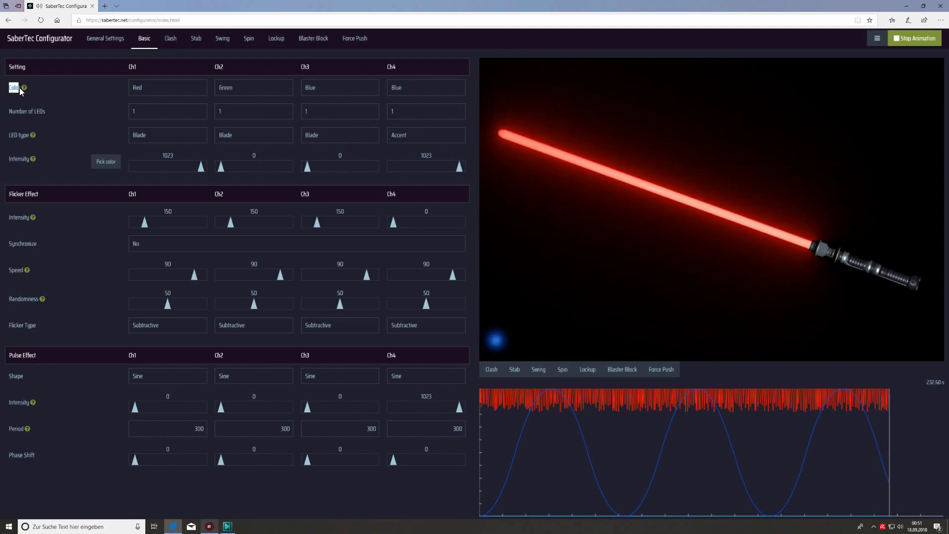
# Step: Examine the basic color setting across channels Ch1 to Ch4 and the color options available for Ch1
pyautogui.click(50, 89)
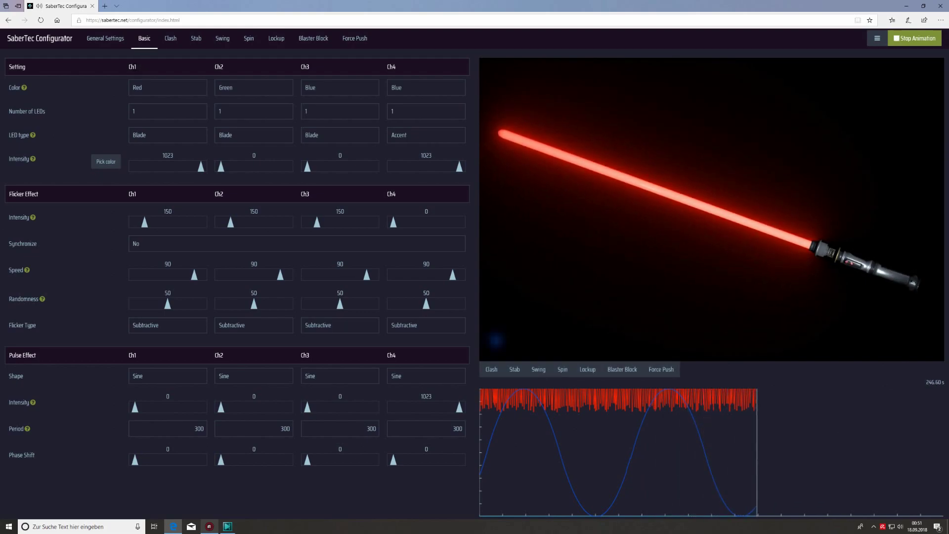
pyautogui.doubleClick(143, 66)
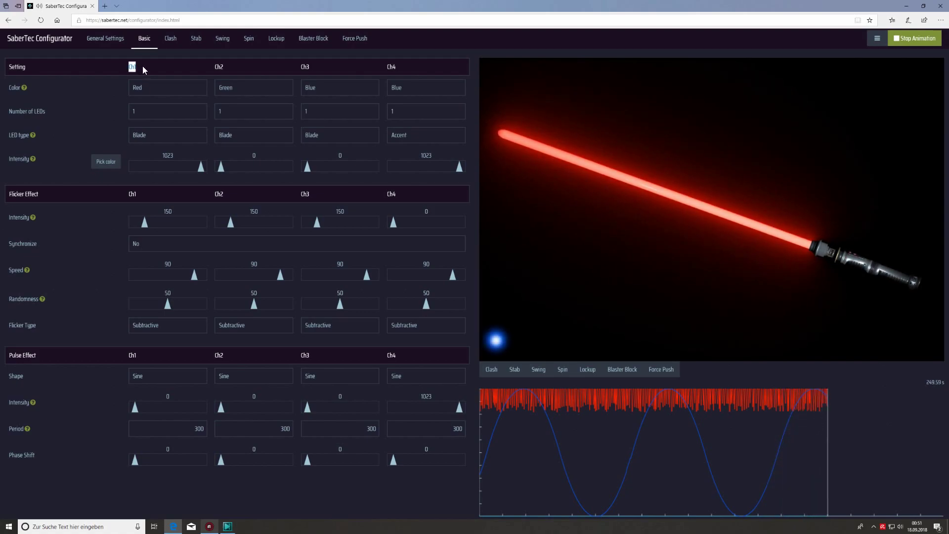
pyautogui.doubleClick(222, 66)
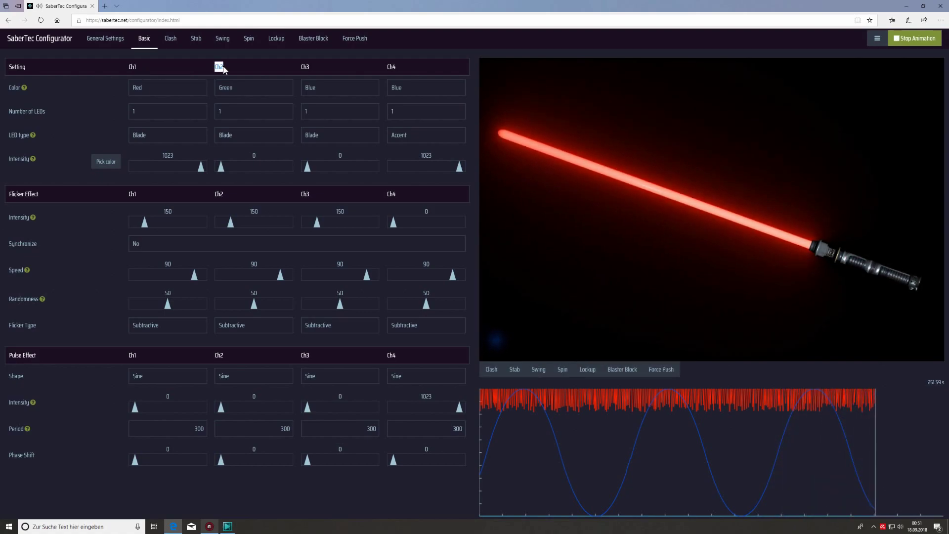
pyautogui.doubleClick(305, 67)
pyautogui.doubleClick(391, 66)
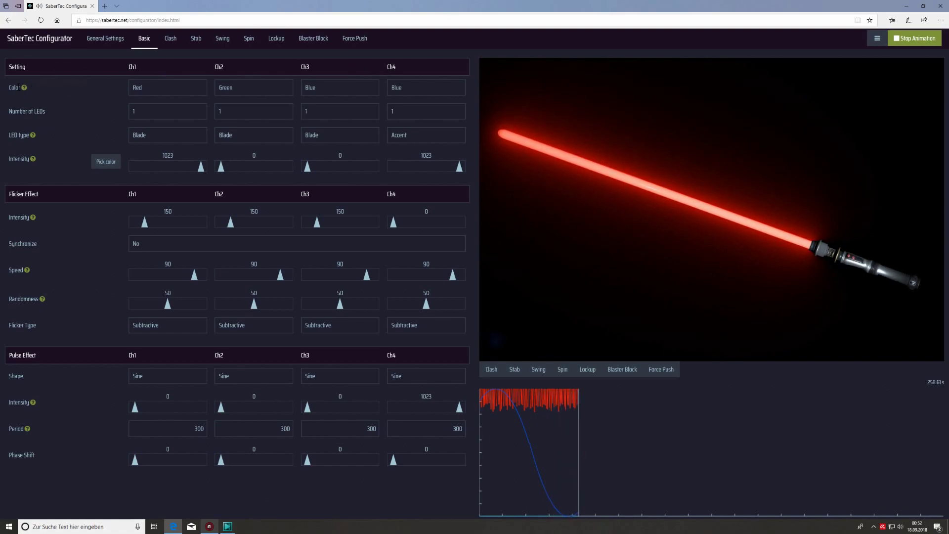
pyautogui.doubleClick(15, 88)
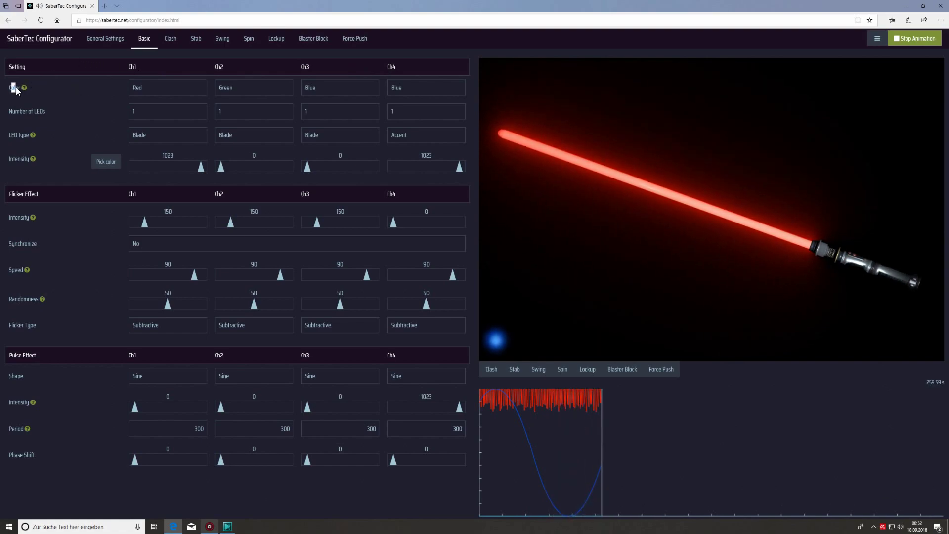
pyautogui.click(144, 87)
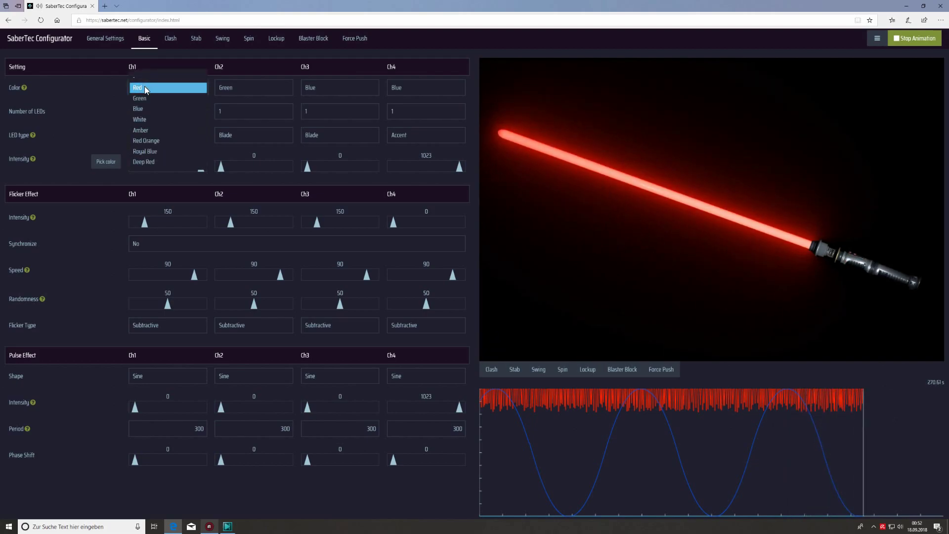
pyautogui.click(145, 87)
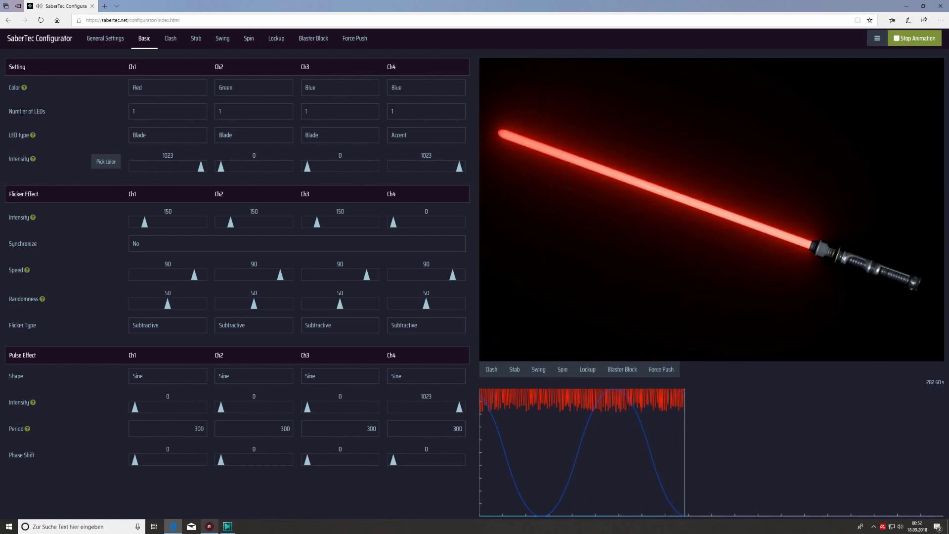
# Step: Examine the number-of-LEDs options for Ch1, keeping 1 selected
pyautogui.moveTo(8, 112); pyautogui.dragTo(66, 117)
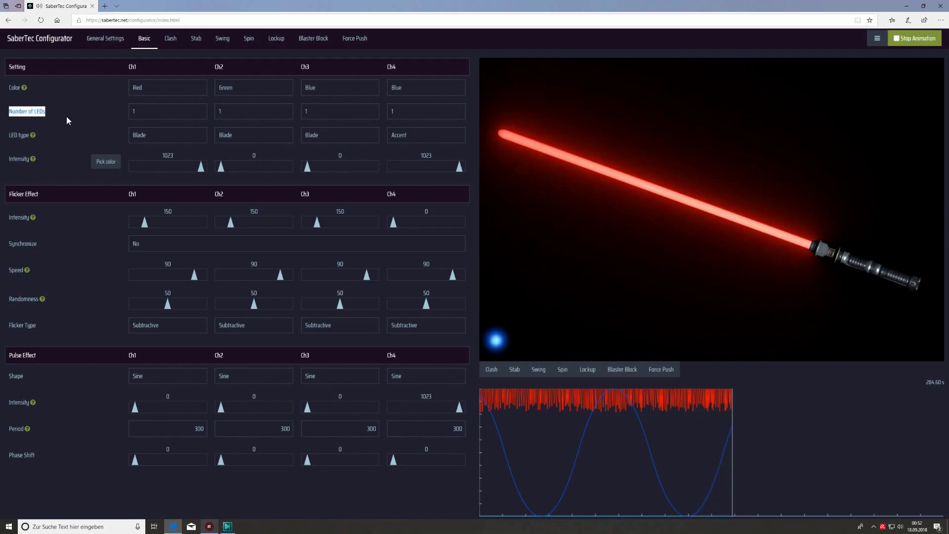
pyautogui.click(71, 114)
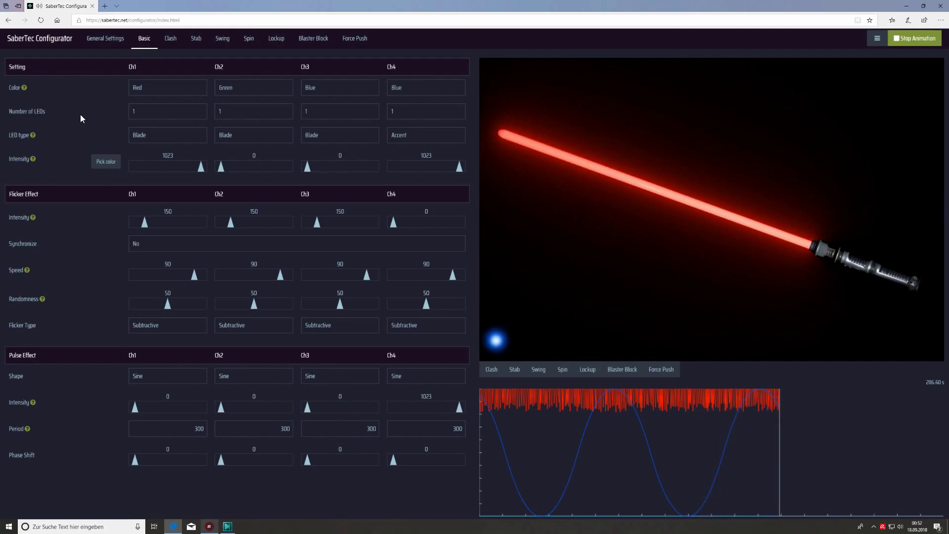
pyautogui.click(140, 113)
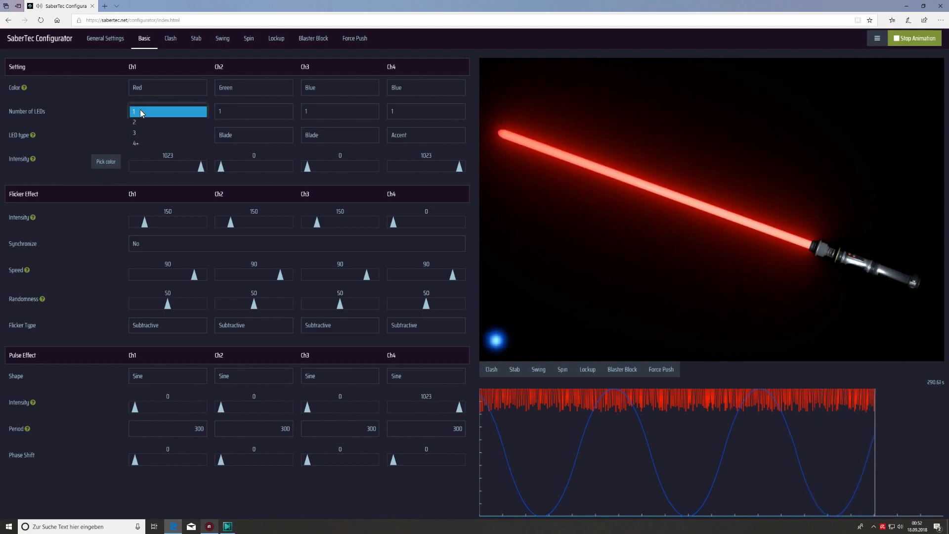
pyautogui.click(169, 111)
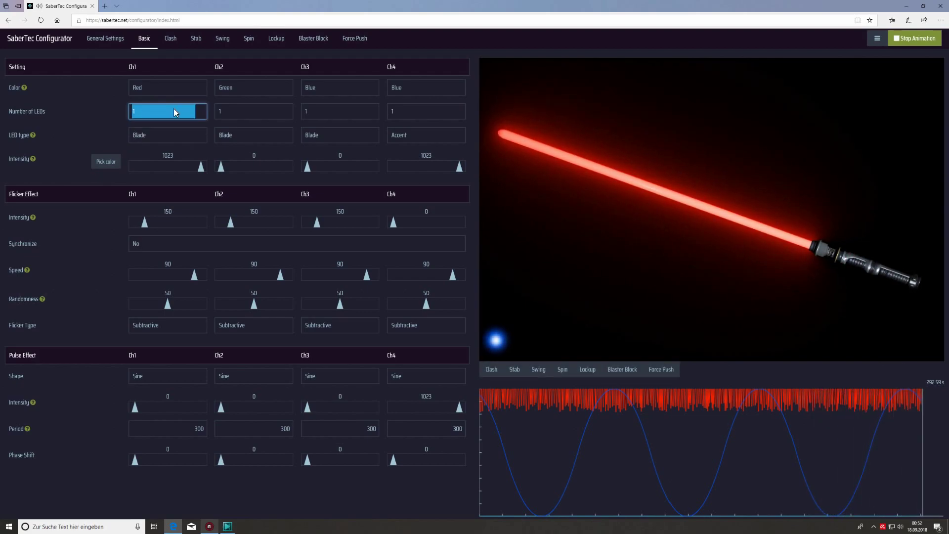
pyautogui.click(234, 100)
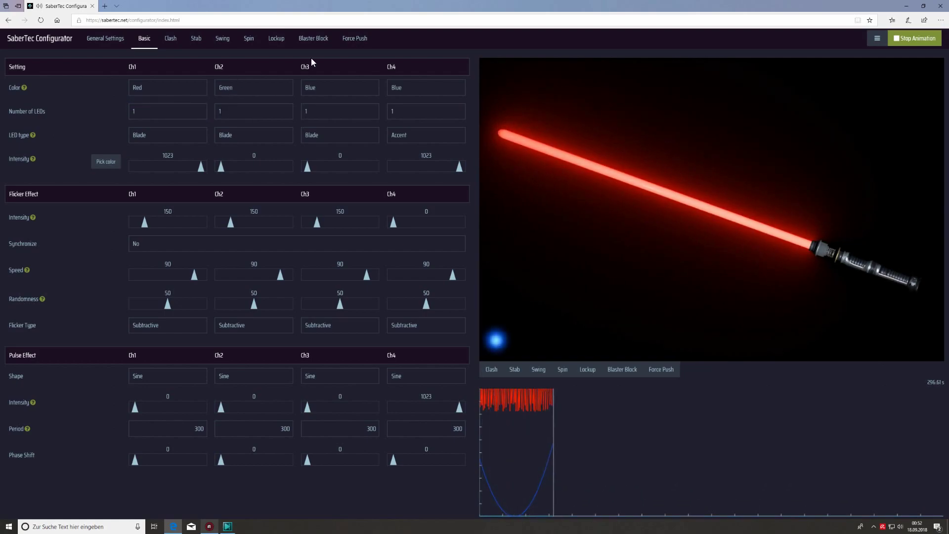
pyautogui.click(165, 113)
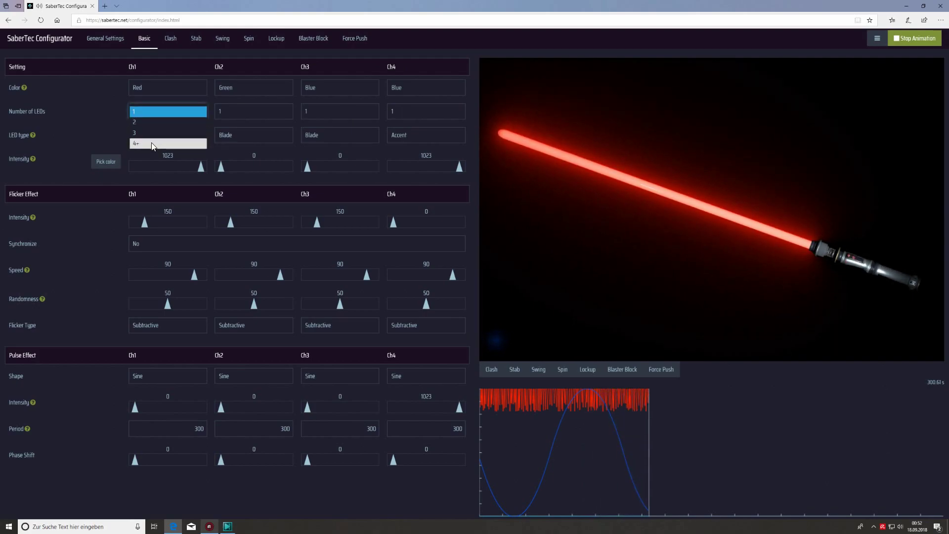
pyautogui.click(143, 112)
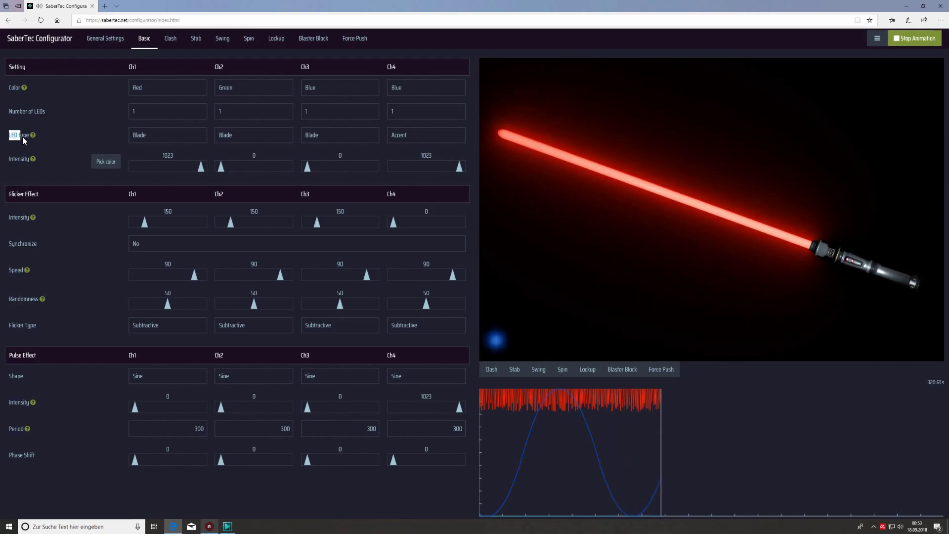
# Step: Examine the LED type options for Ch1, keeping Blade, and review the basic intensity setting
pyautogui.click(53, 136)
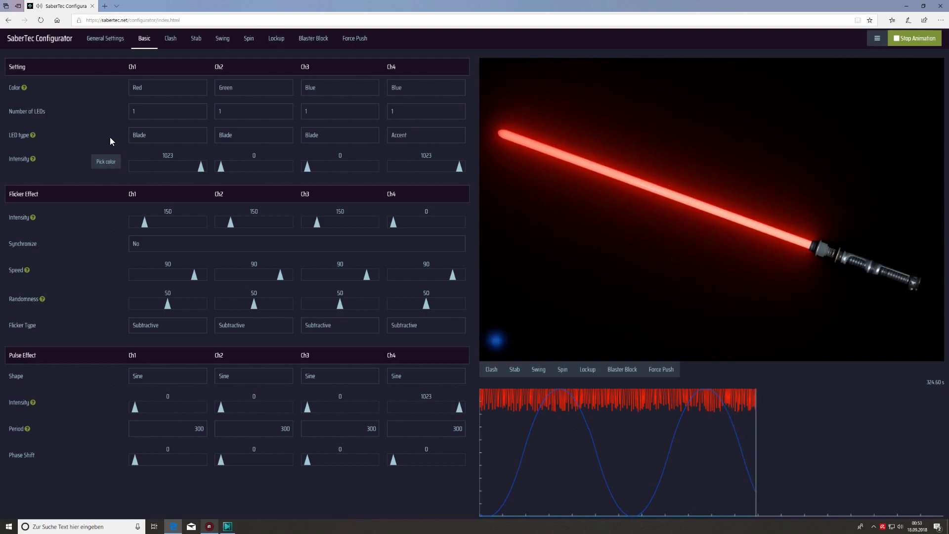
pyautogui.click(143, 136)
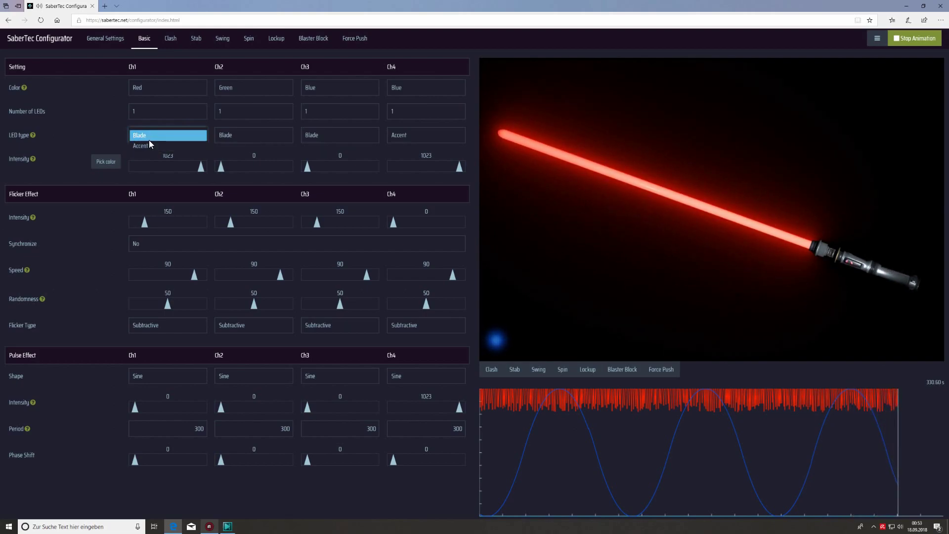
pyautogui.click(143, 135)
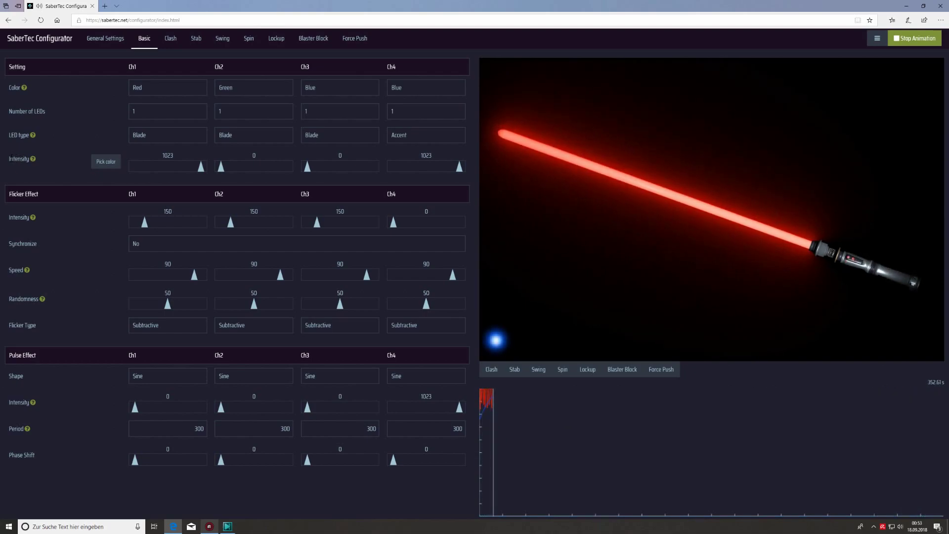
pyautogui.moveTo(8, 159); pyautogui.dragTo(39, 160)
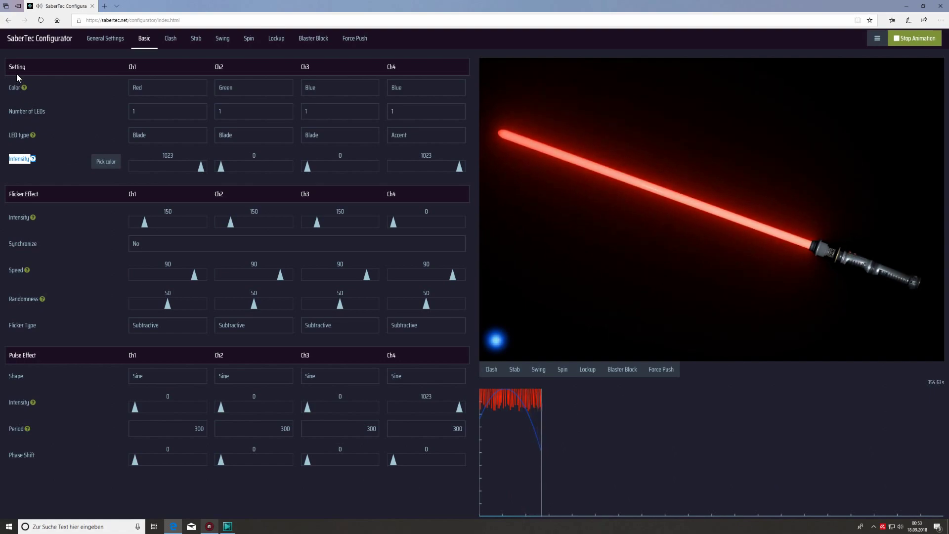
pyautogui.moveTo(5, 67); pyautogui.dragTo(38, 68)
pyautogui.click(56, 124)
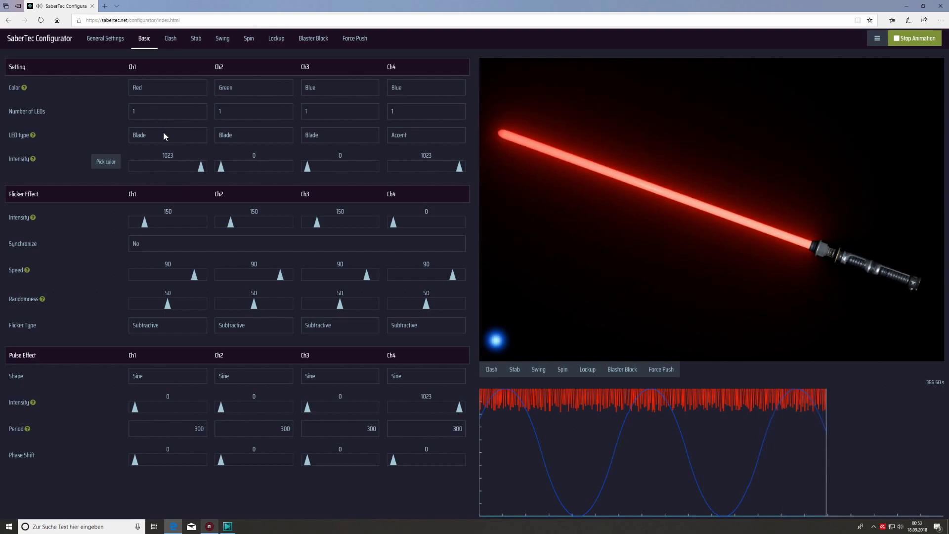
# Step: Set the basic intensity of Ch2 (green) to 1023, with Ch1 (red) at 1023, to mix a yellow blade
pyautogui.moveTo(200, 169); pyautogui.dragTo(194, 170)
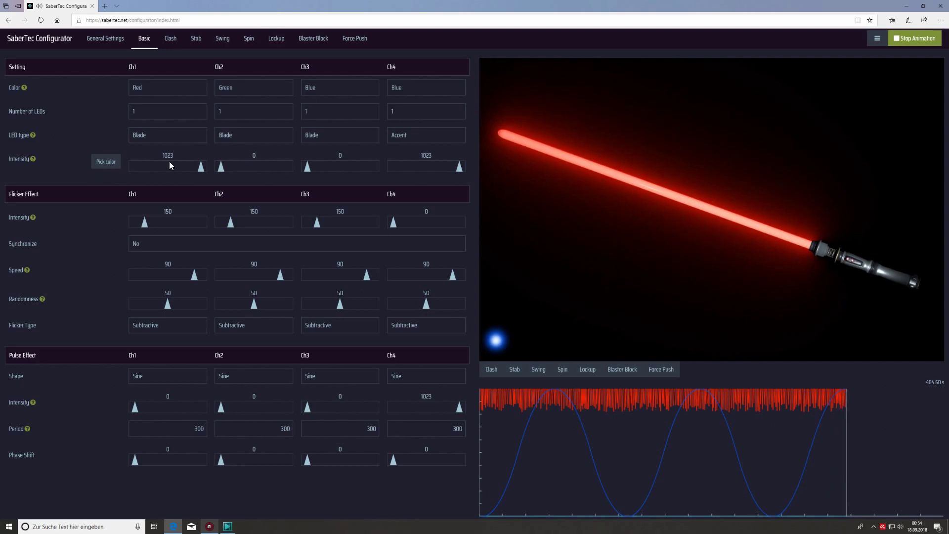
pyautogui.click(220, 168)
pyautogui.moveTo(220, 168); pyautogui.dragTo(294, 173)
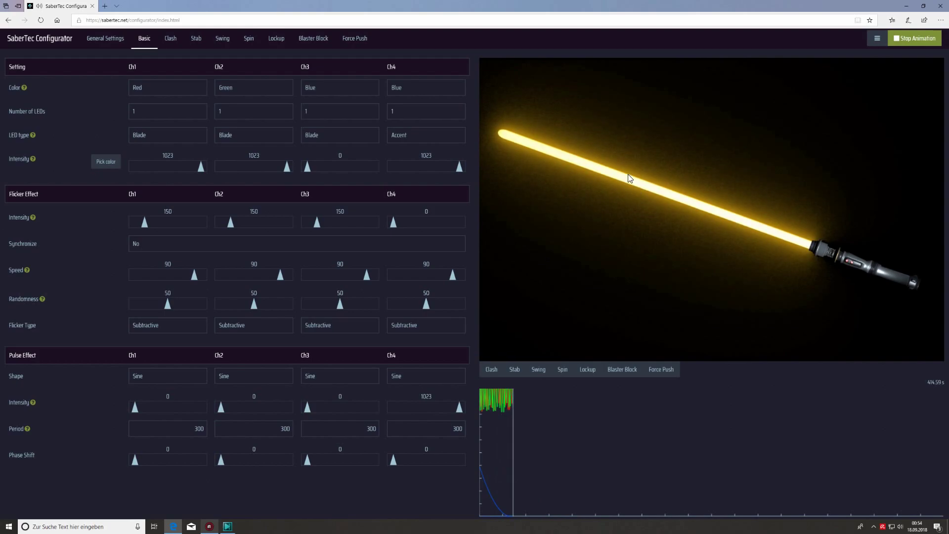
# Step: Set the basic intensity of Ch2 (green) to 0 so the blade shines pure red
pyautogui.moveTo(282, 168); pyautogui.dragTo(220, 168)
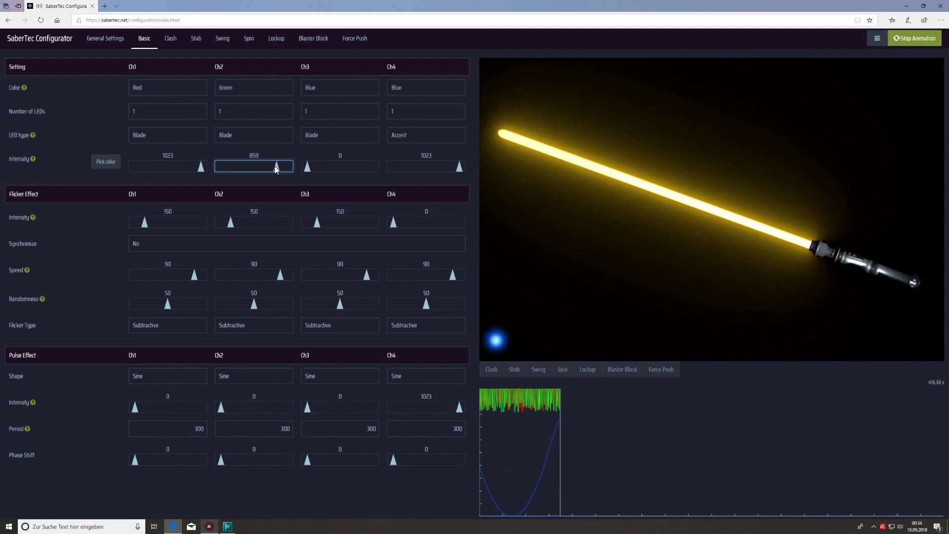
pyautogui.click(251, 185)
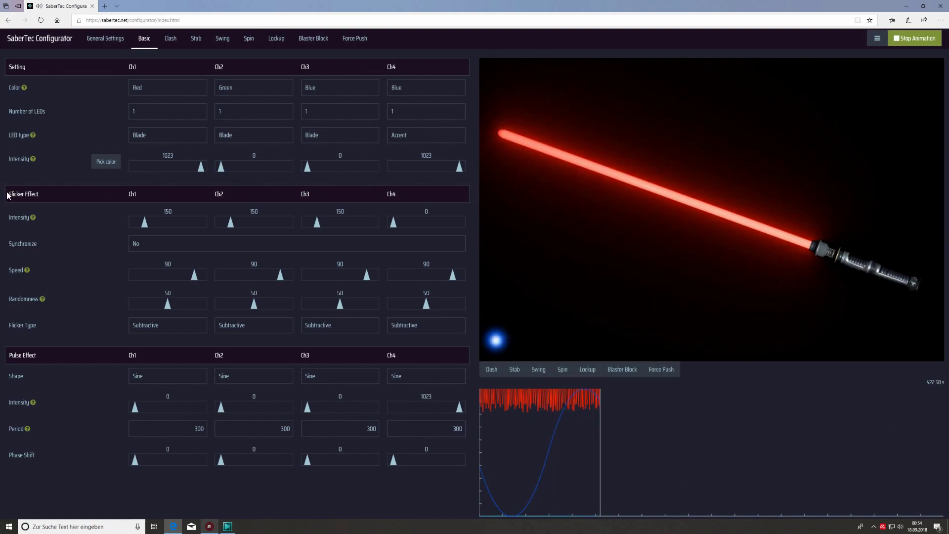
# Step: Examine the basic Flicker Effect settings from Intensity to Flicker Type and the Pulse Effect settings from Shape to Phase Shift
pyautogui.moveTo(57, 197); pyautogui.dragTo(119, 327)
pyautogui.click(117, 328)
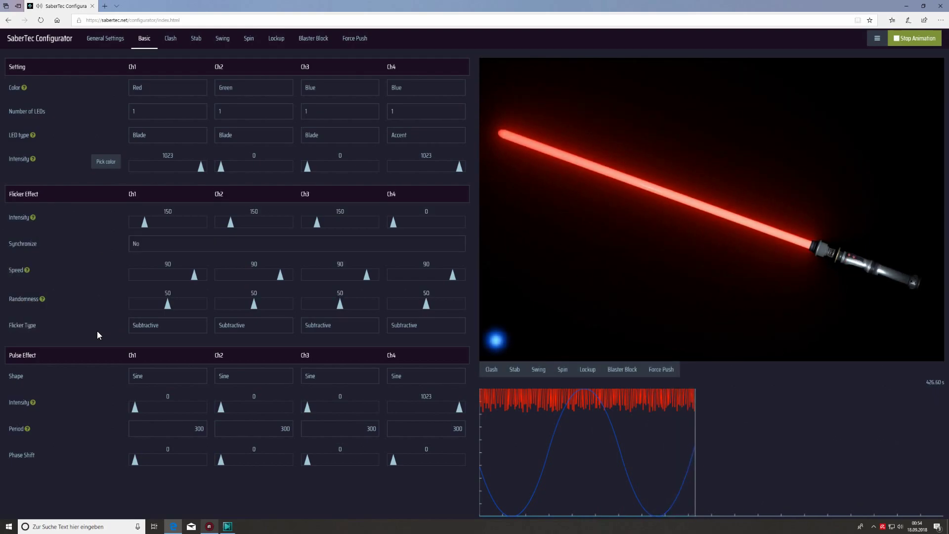
pyautogui.moveTo(7, 358); pyautogui.dragTo(108, 479)
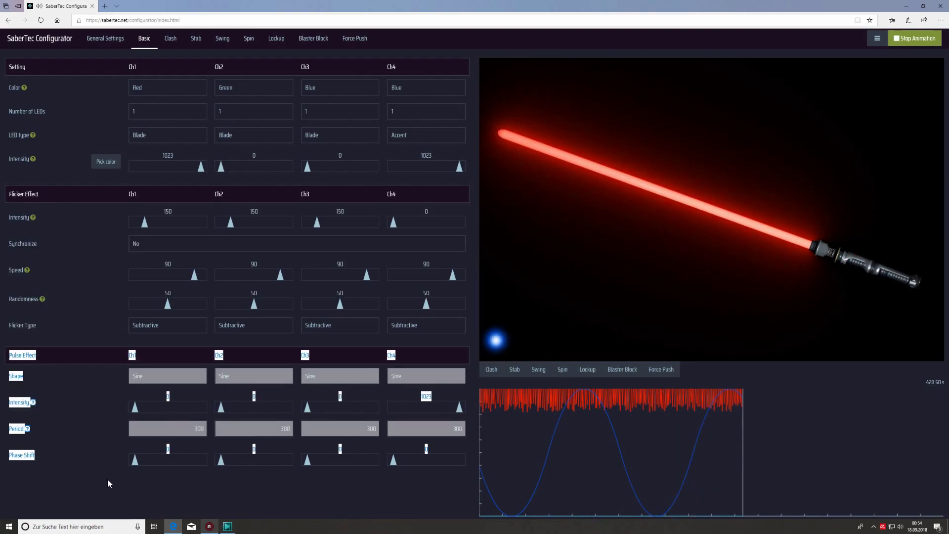
pyautogui.click(92, 286)
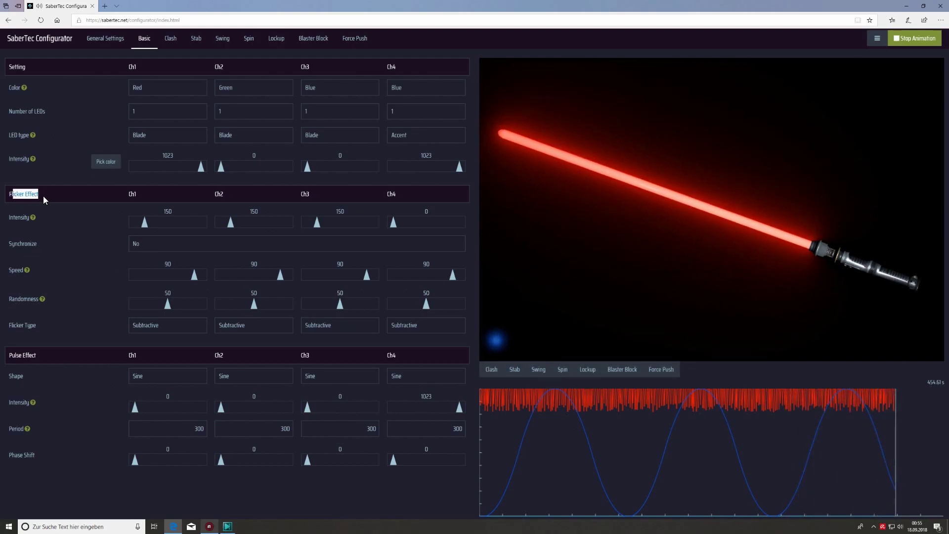
pyautogui.moveTo(14, 218); pyautogui.dragTo(55, 320)
pyautogui.click(81, 243)
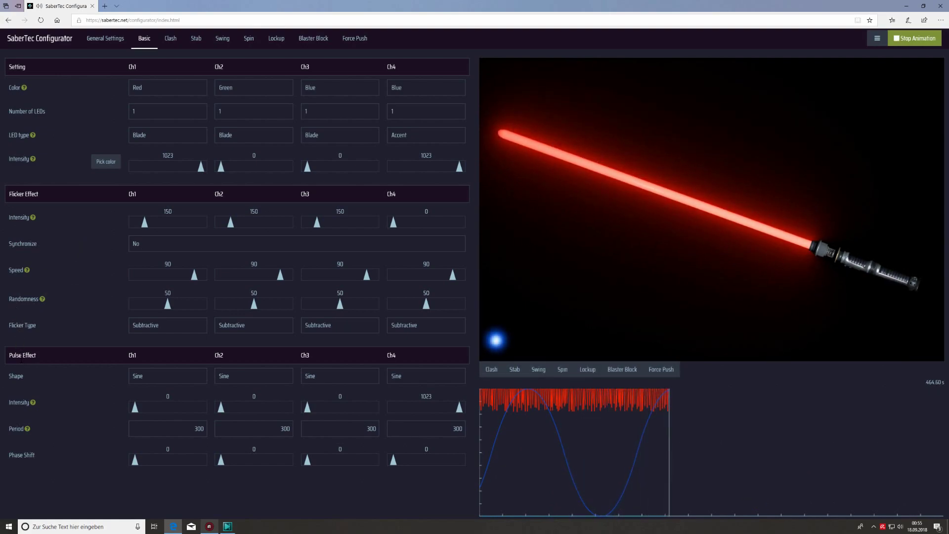
pyautogui.moveTo(22, 358); pyautogui.dragTo(62, 377)
pyautogui.click(46, 365)
pyautogui.click(63, 378)
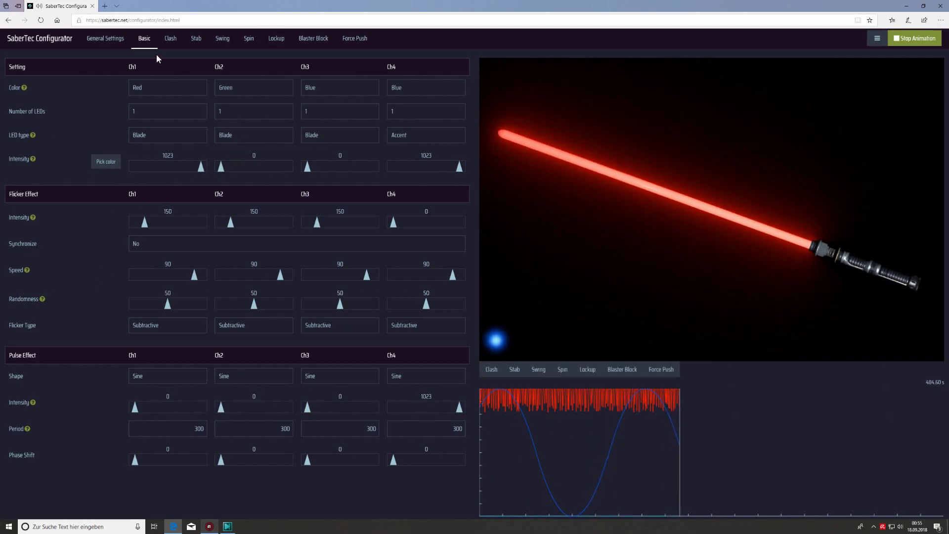
# Step: Set the clash intensity of Ch2 to 0 and preview the clash effect repeatedly over the basic blade
pyautogui.click(173, 46)
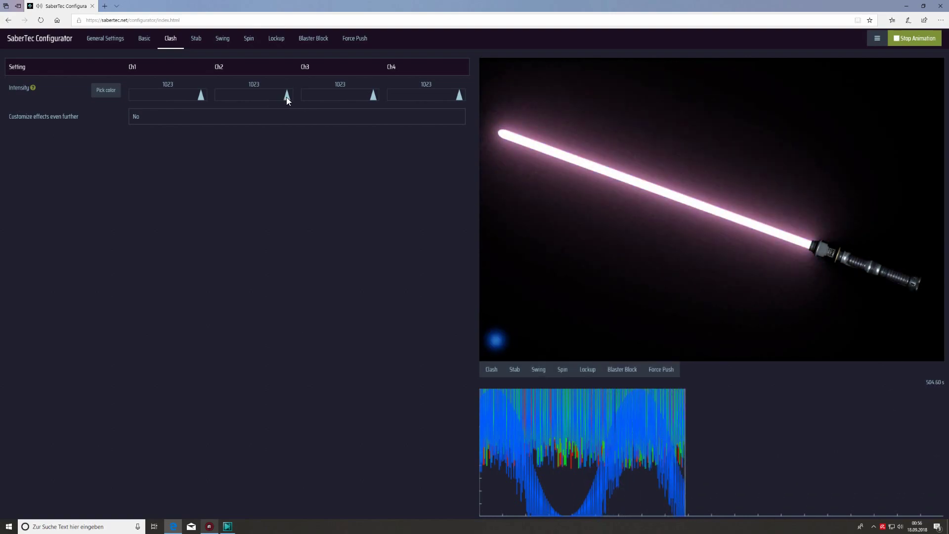
pyautogui.moveTo(286, 97); pyautogui.dragTo(212, 97)
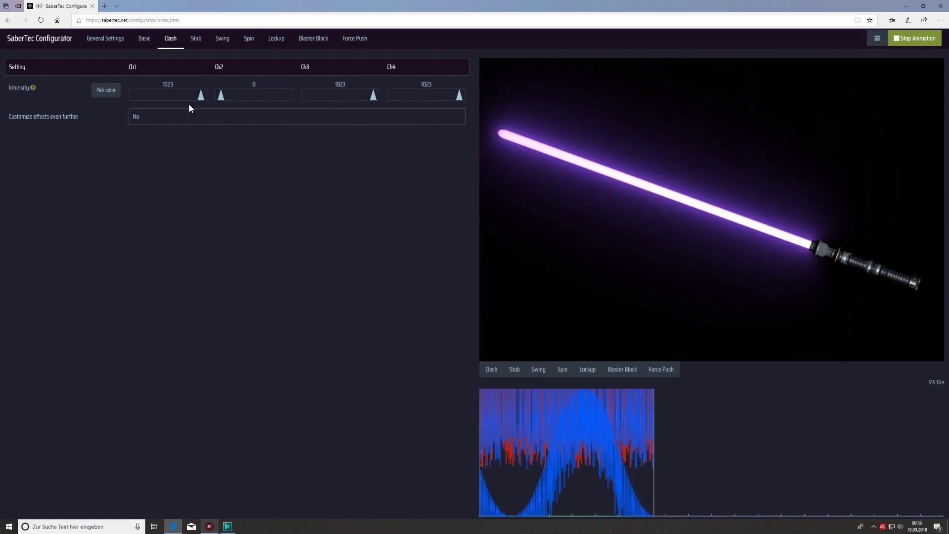
pyautogui.click(142, 39)
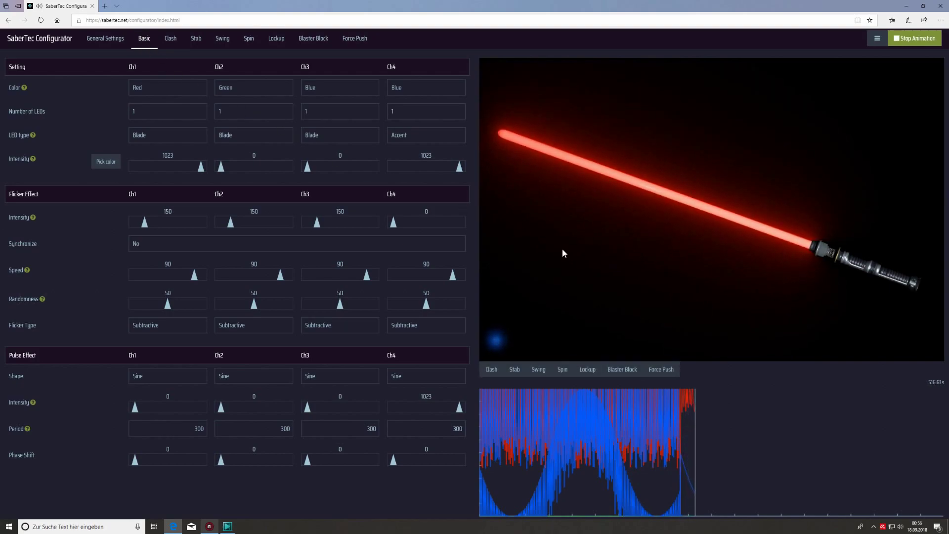
pyautogui.click(492, 369)
pyautogui.click(492, 369)
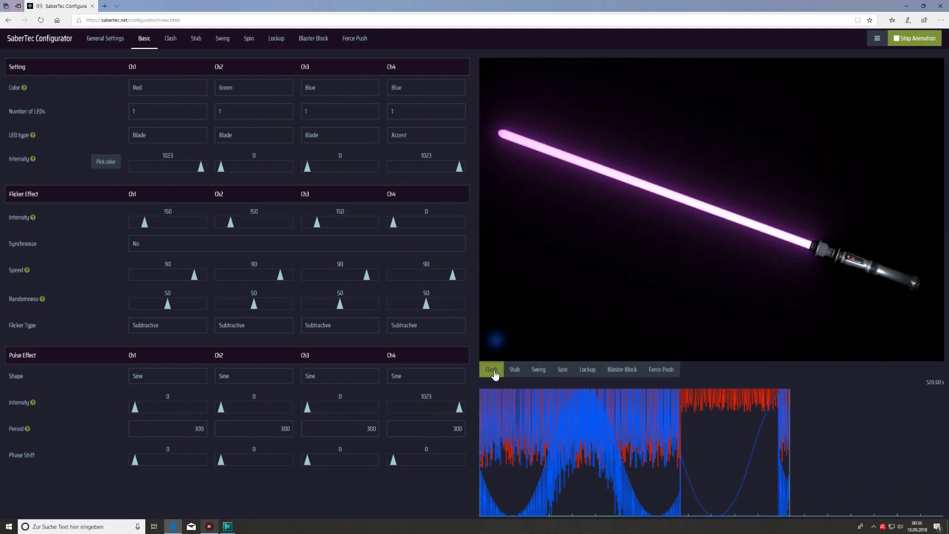
pyautogui.click(492, 369)
pyautogui.click(491, 369)
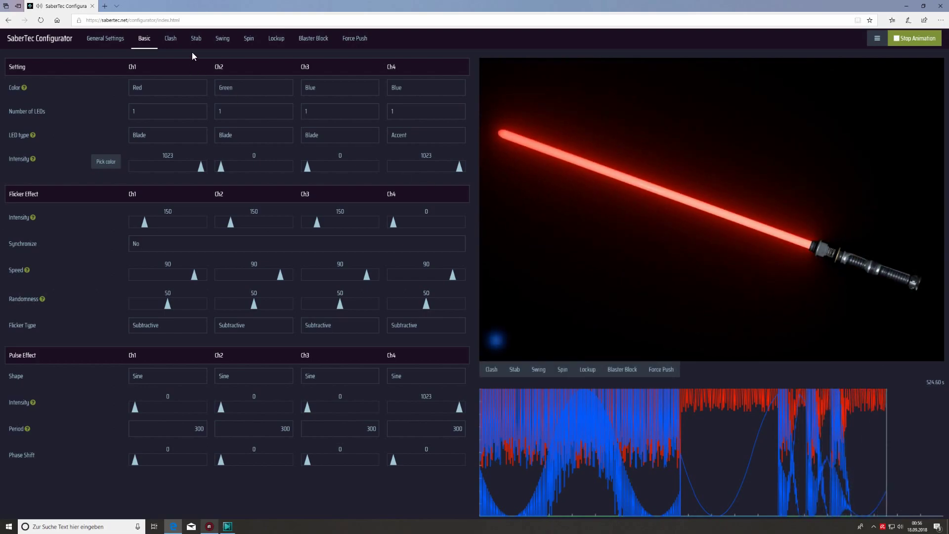
# Step: Set the clash intensity of Ch2 back to 1023
pyautogui.click(171, 38)
pyautogui.moveTo(221, 95); pyautogui.dragTo(330, 107)
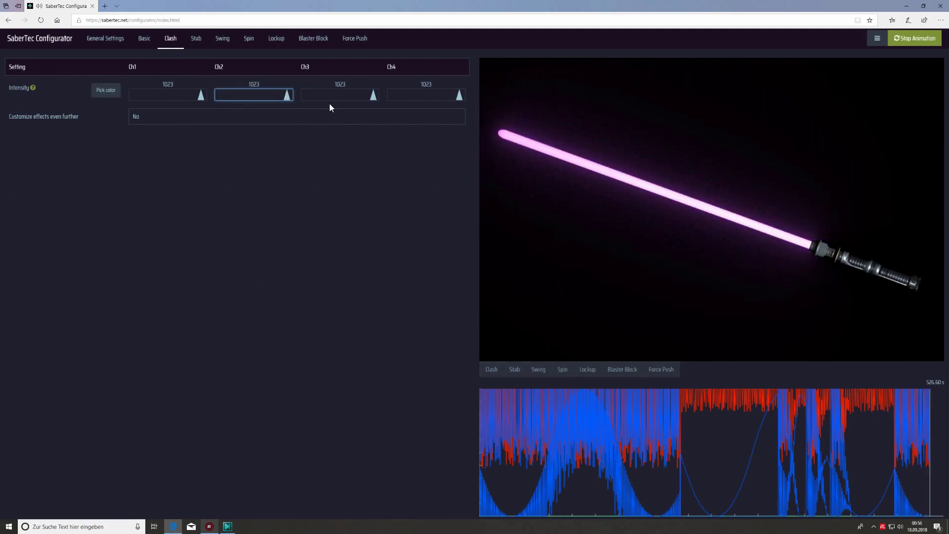
pyautogui.click(260, 141)
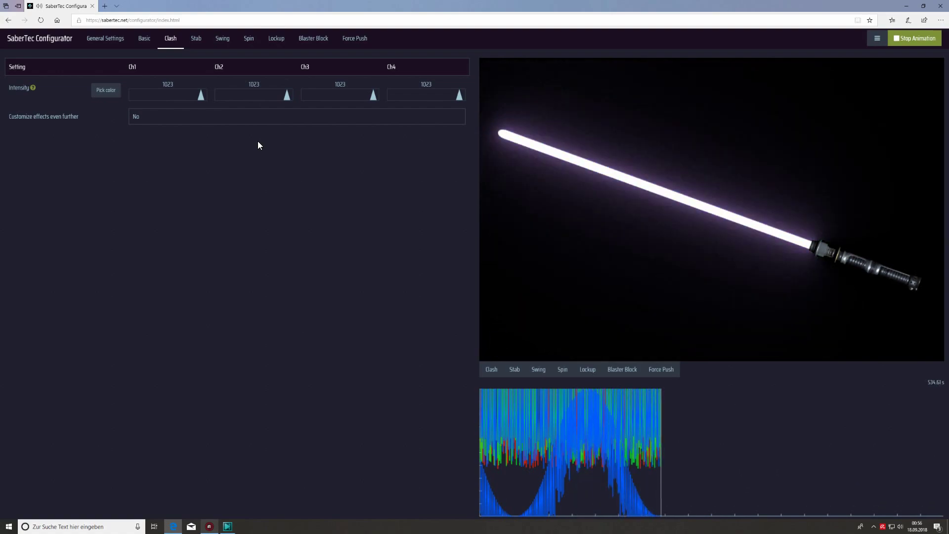
# Step: Set Customize effects even further to Yes for the clash effect and compare its added flicker and pulse settings with the basic ones
pyautogui.click(233, 114)
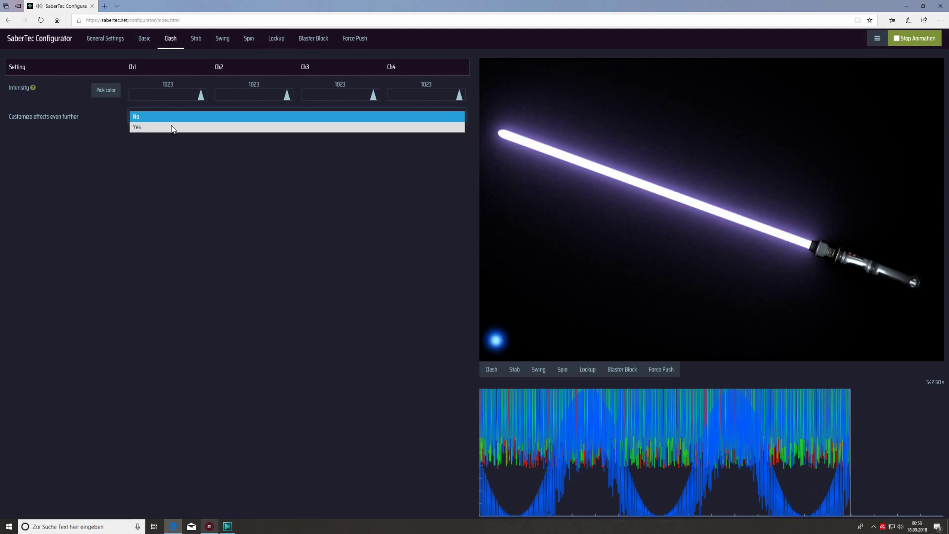
pyautogui.click(171, 126)
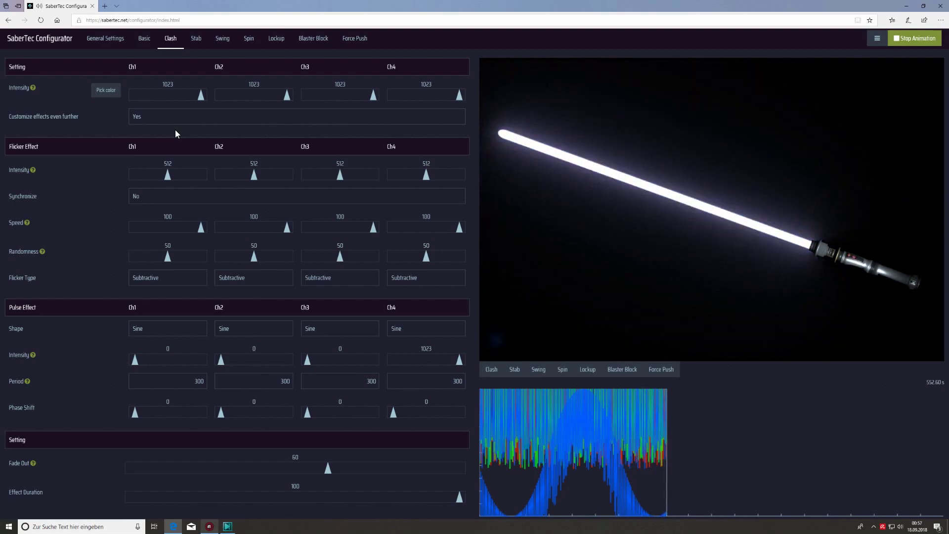
pyautogui.click(148, 42)
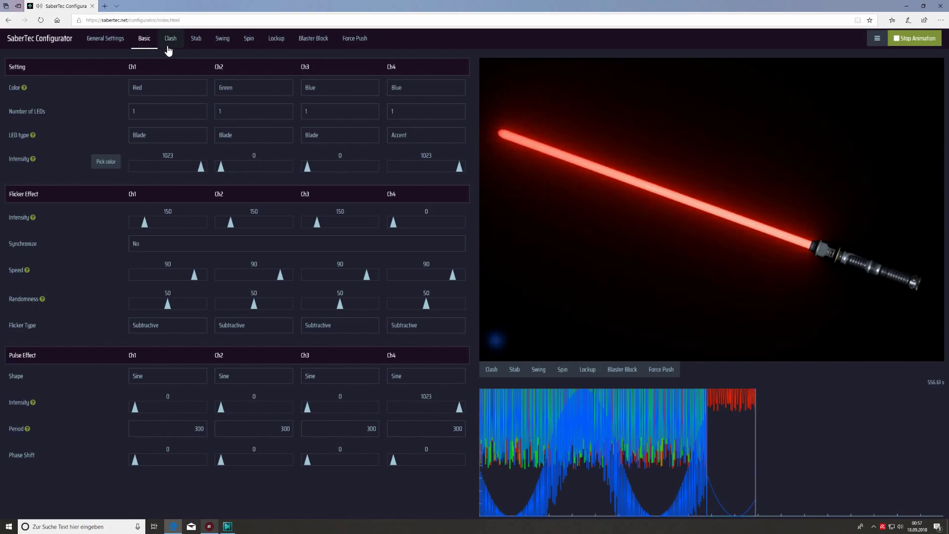
pyautogui.click(168, 45)
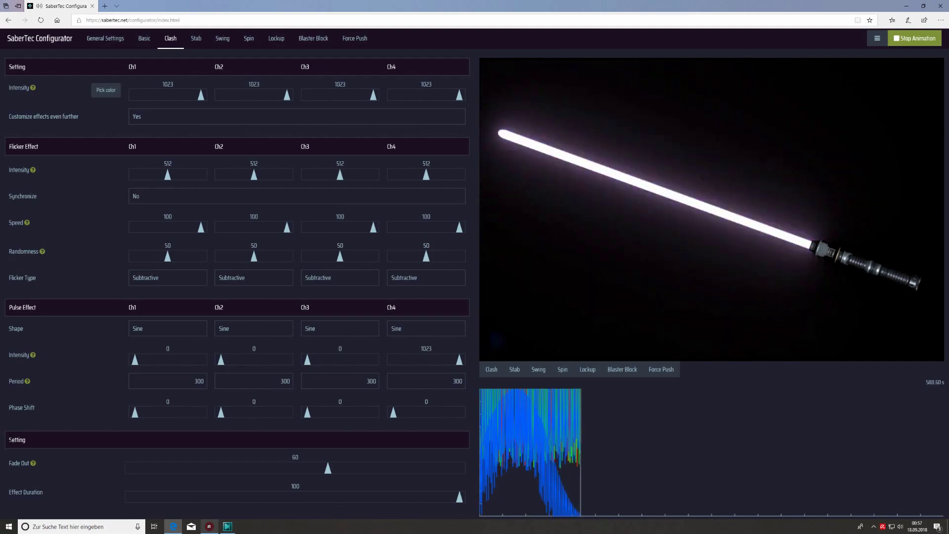
# Step: Set the clash Effect Duration to 20 and preview the clash several times over the basic blade
pyautogui.tripleClick(40, 443)
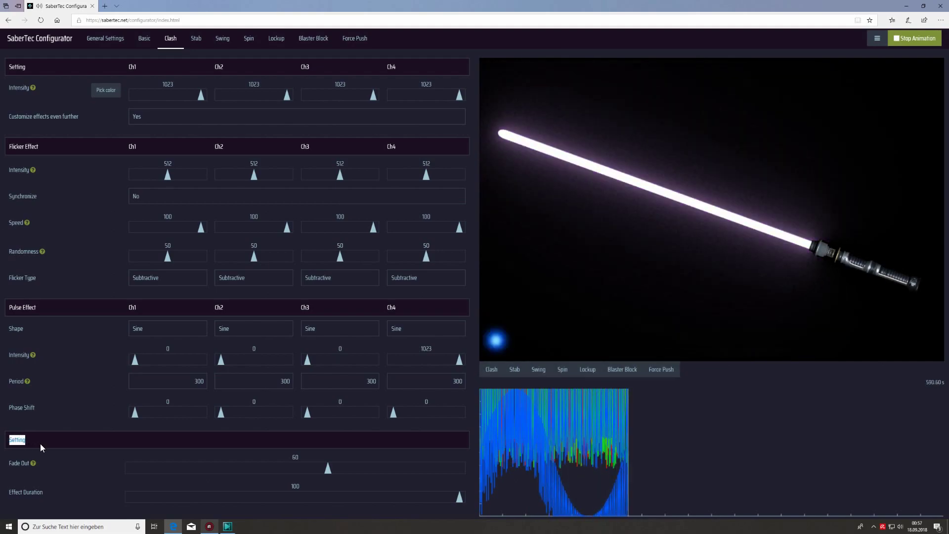
pyautogui.click(36, 447)
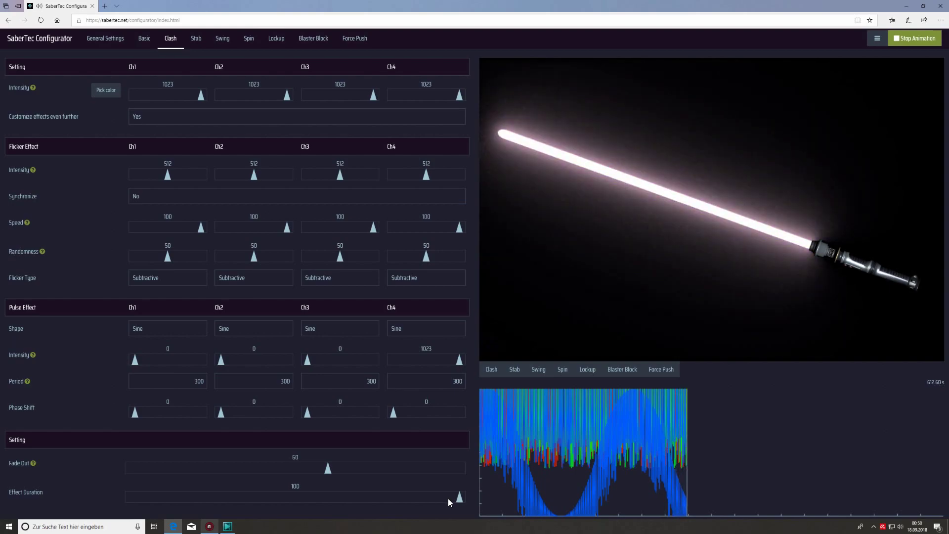
pyautogui.moveTo(447, 499); pyautogui.dragTo(198, 499)
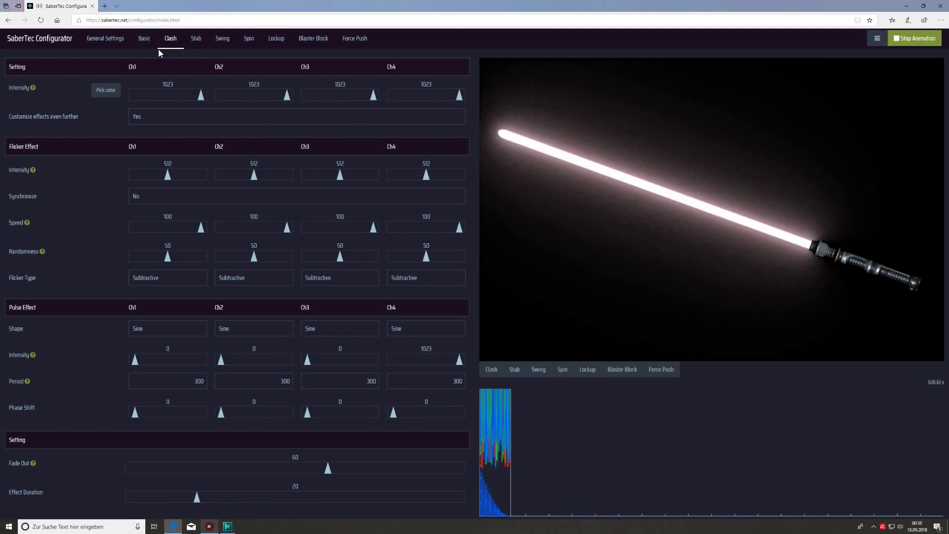
pyautogui.click(144, 40)
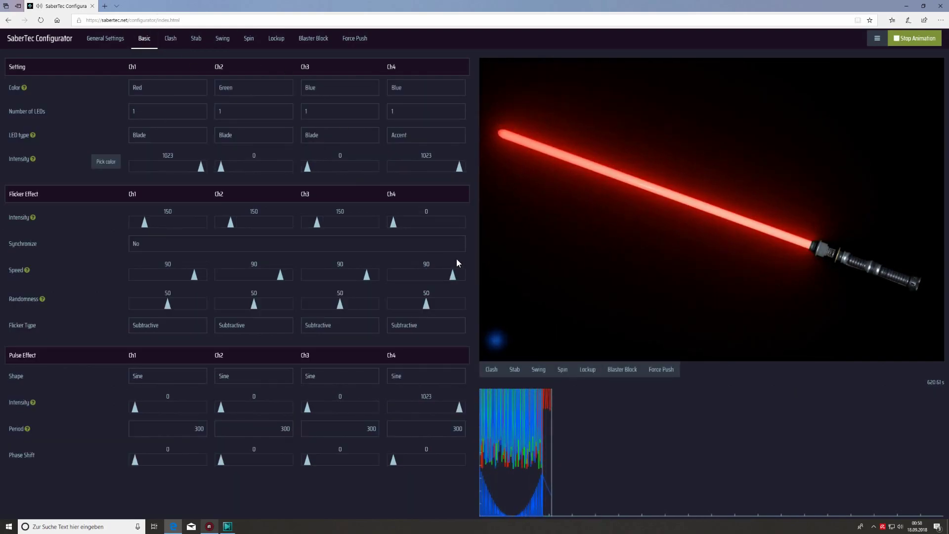
pyautogui.click(495, 375)
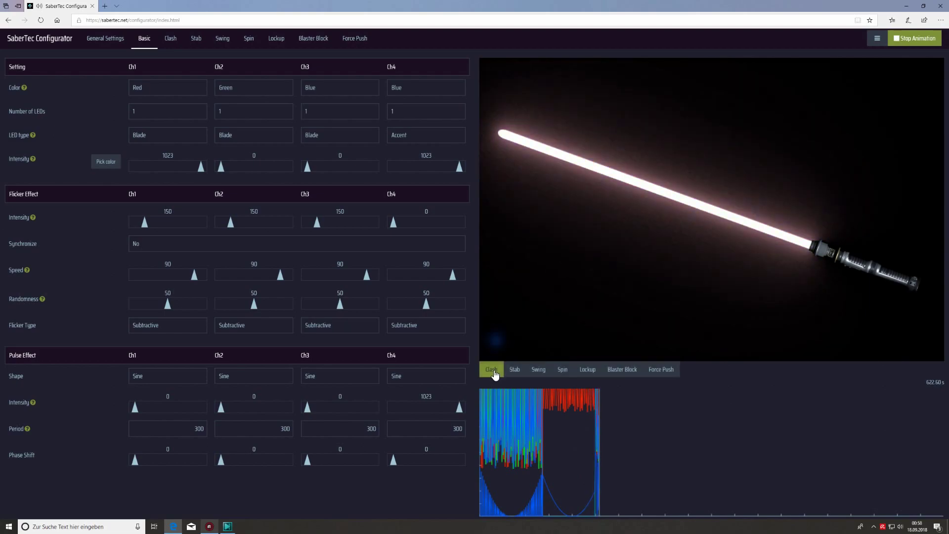
pyautogui.click(495, 375)
pyautogui.click(495, 376)
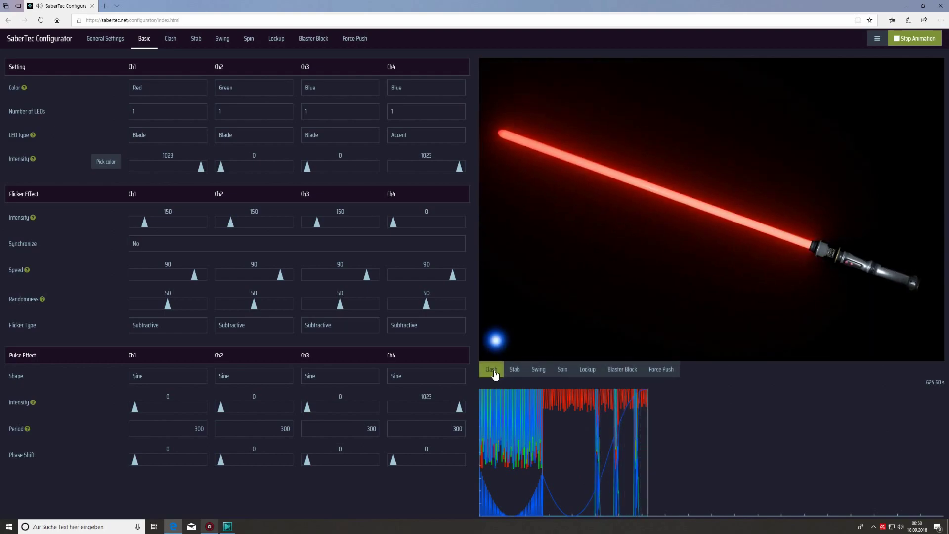
# Step: Set the clash Effect Duration to 100 and preview the clash over the basic blade
pyautogui.click(170, 40)
pyautogui.moveTo(286, 498); pyautogui.dragTo(482, 494)
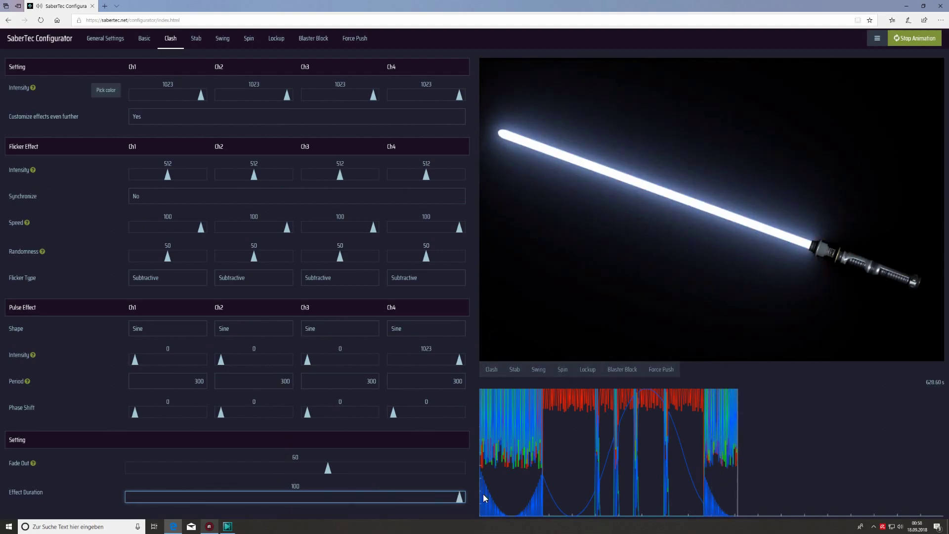
pyautogui.click(146, 40)
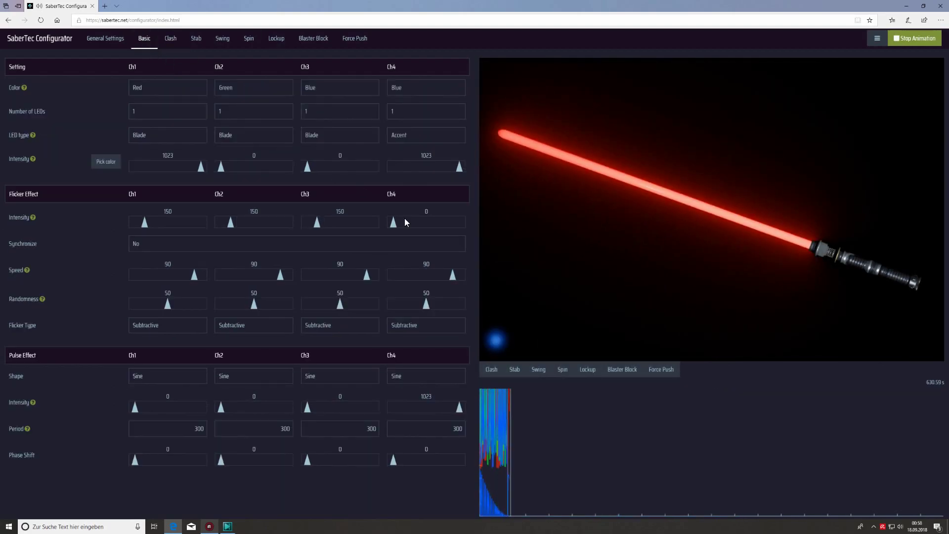
pyautogui.click(491, 370)
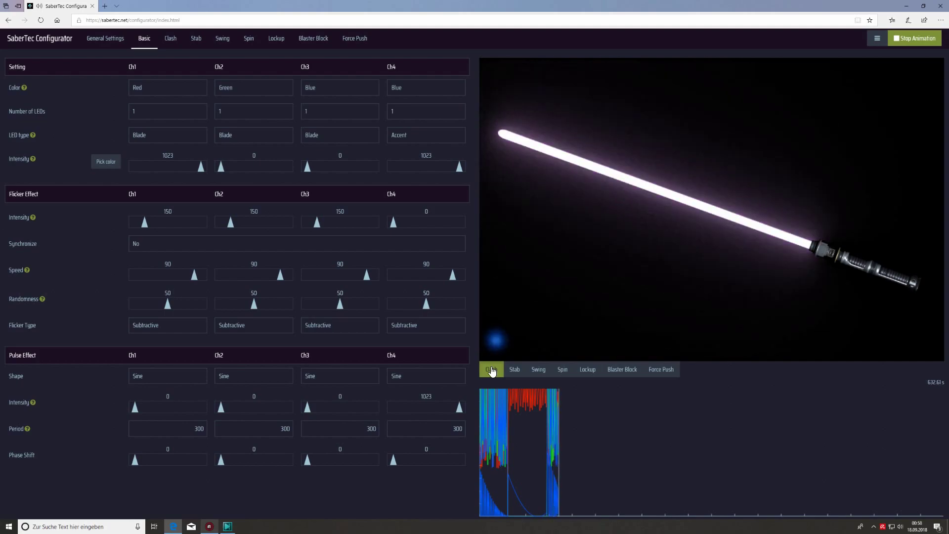
pyautogui.click(492, 369)
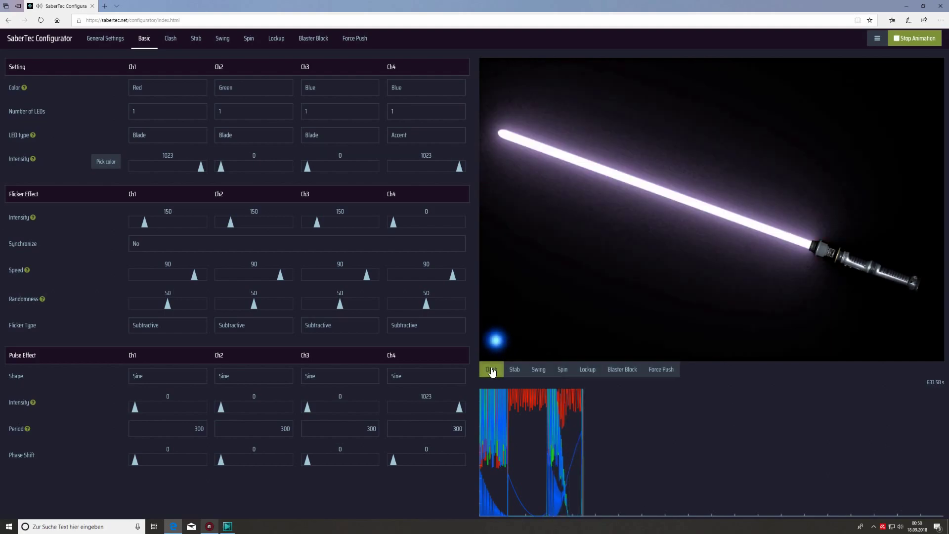
# Step: Set the clash Fade Out to 0 and preview the clash over the basic blade
pyautogui.click(169, 38)
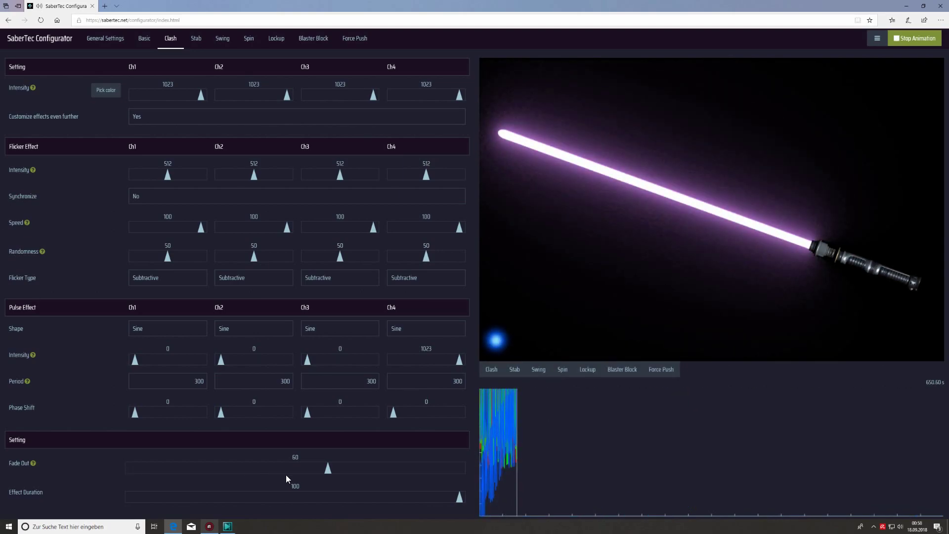
pyautogui.moveTo(327, 468); pyautogui.dragTo(112, 464)
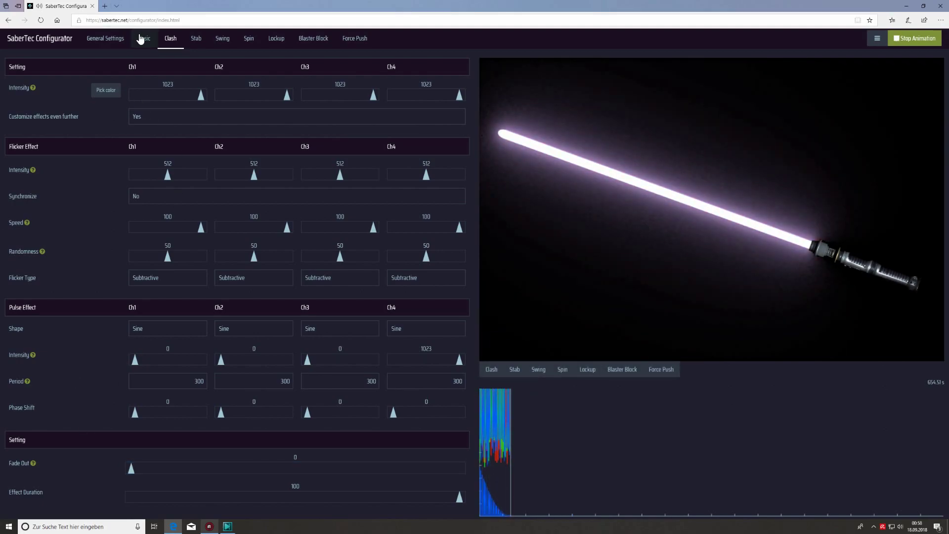
pyautogui.click(143, 38)
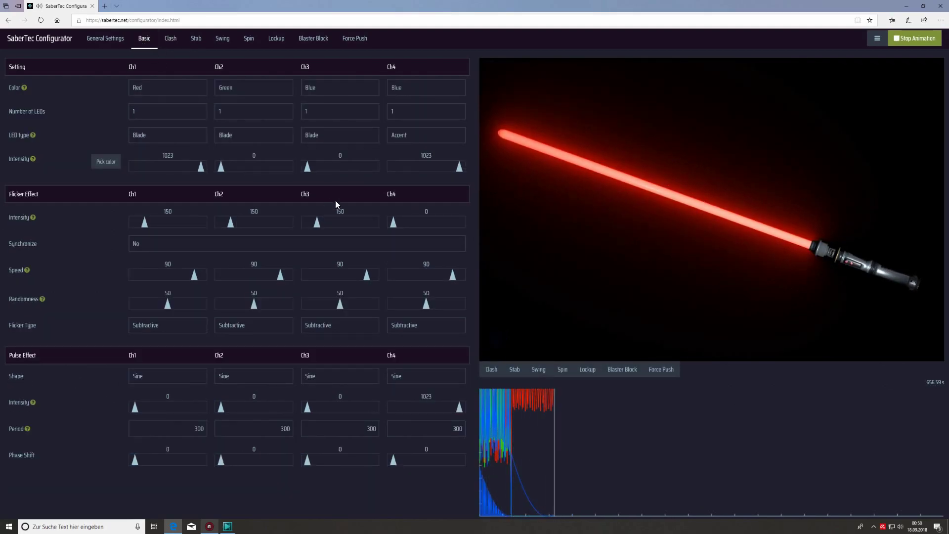
pyautogui.click(493, 375)
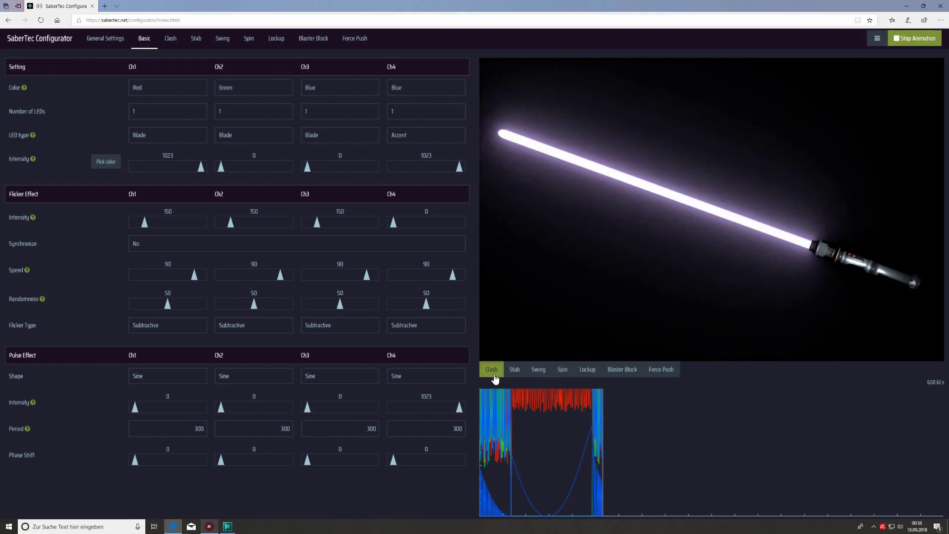
pyautogui.click(493, 375)
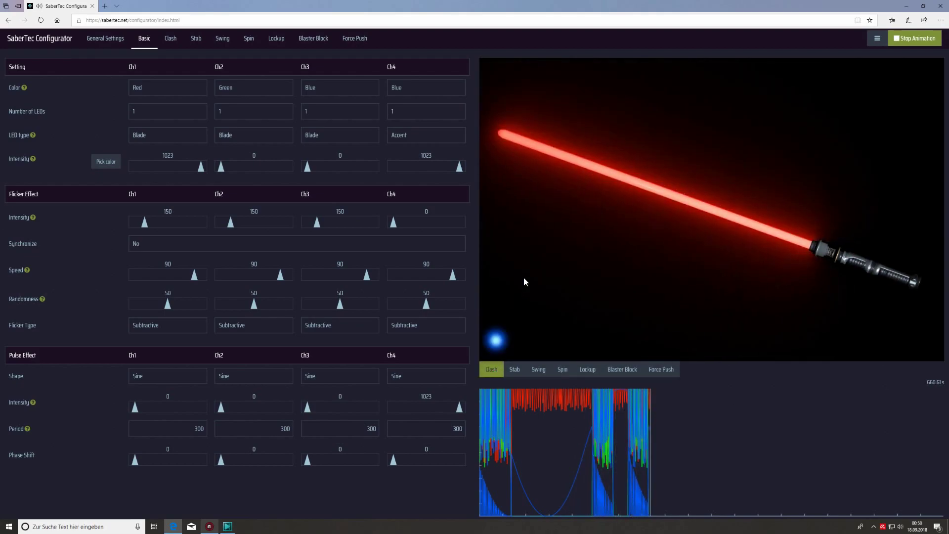
# Step: Set the clash Fade Out to 100 and preview the clash over the basic blade
pyautogui.click(170, 38)
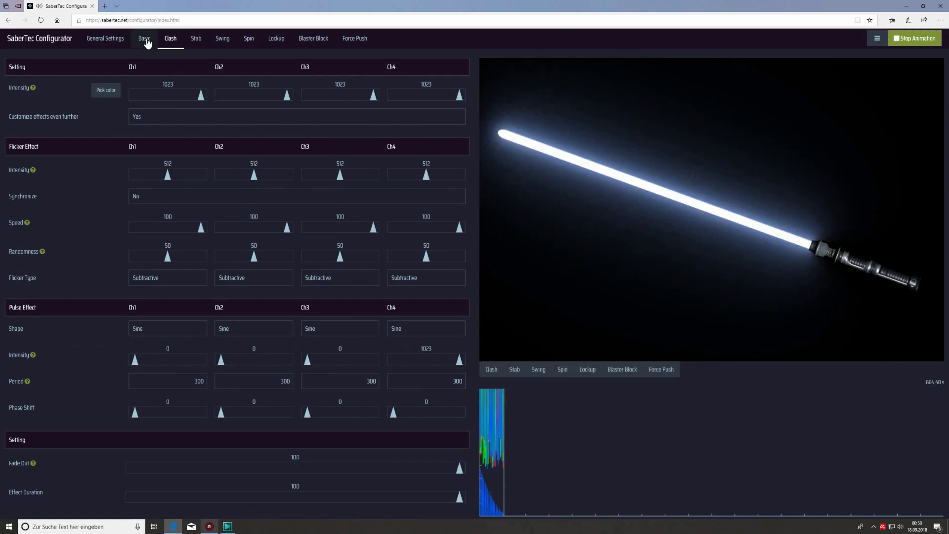
pyautogui.click(145, 39)
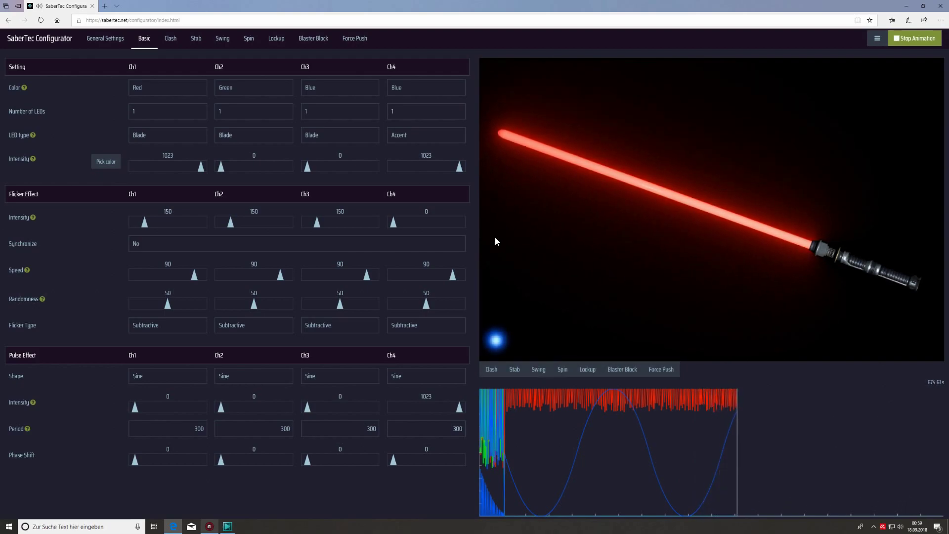
pyautogui.click(485, 376)
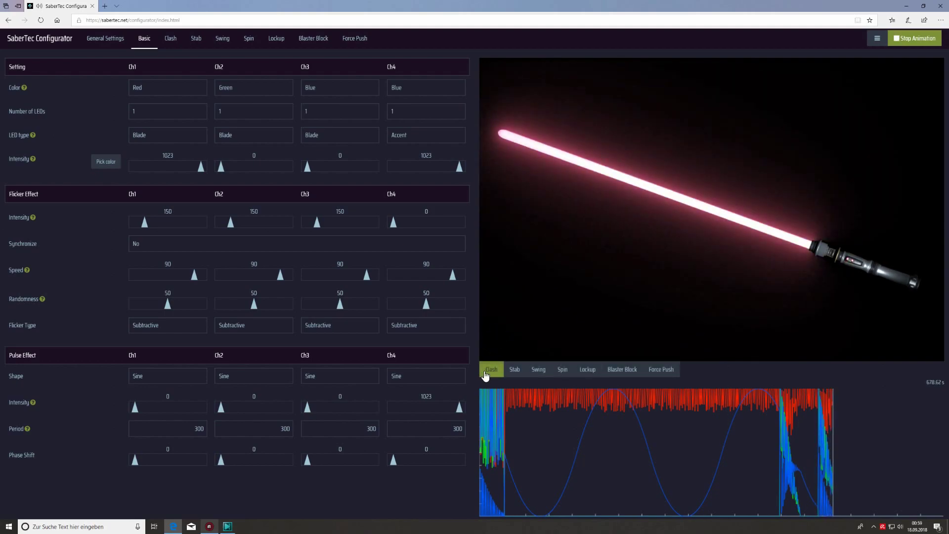
# Step: Readjust the clash Fade Out and set Customize effects even further to No for the clash effect
pyautogui.click(171, 40)
pyautogui.moveTo(317, 468)
pyautogui.mouseDown()
pyautogui.moveTo(307, 466)
pyautogui.moveTo(328, 468)
pyautogui.mouseUp()
pyautogui.click(253, 114)
pyautogui.click(167, 108)
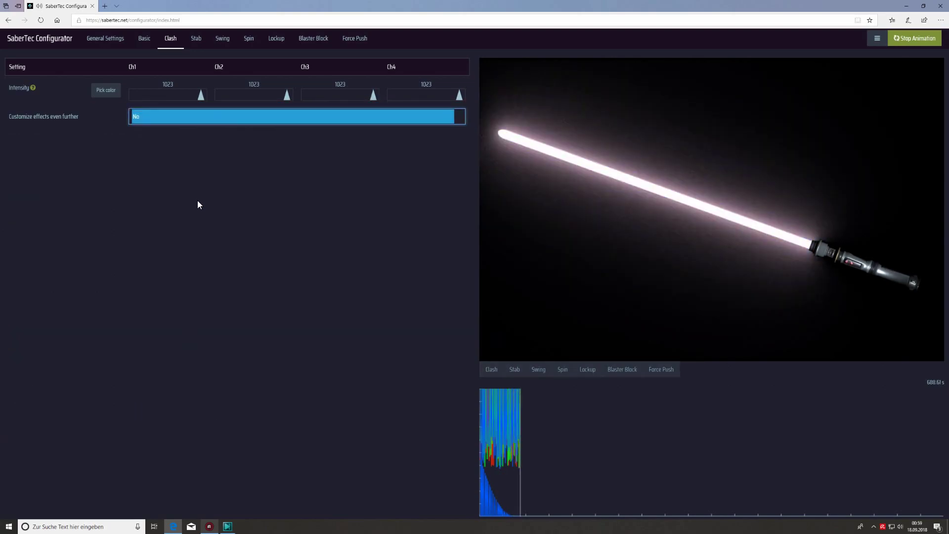
# Step: Set the stab Ch1 Intensity to 0 and preview the stab twice over the basic blade
pyautogui.click(195, 38)
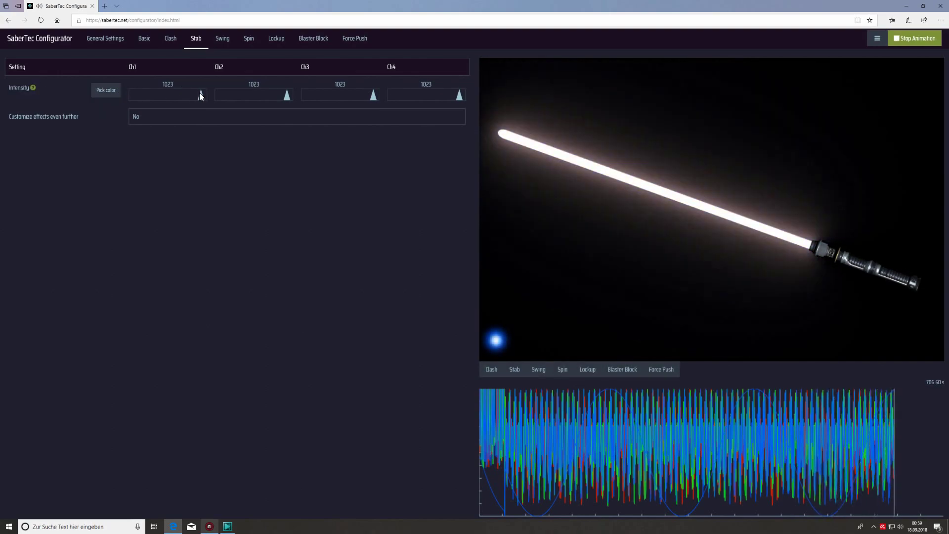
pyautogui.moveTo(200, 95); pyautogui.dragTo(103, 102)
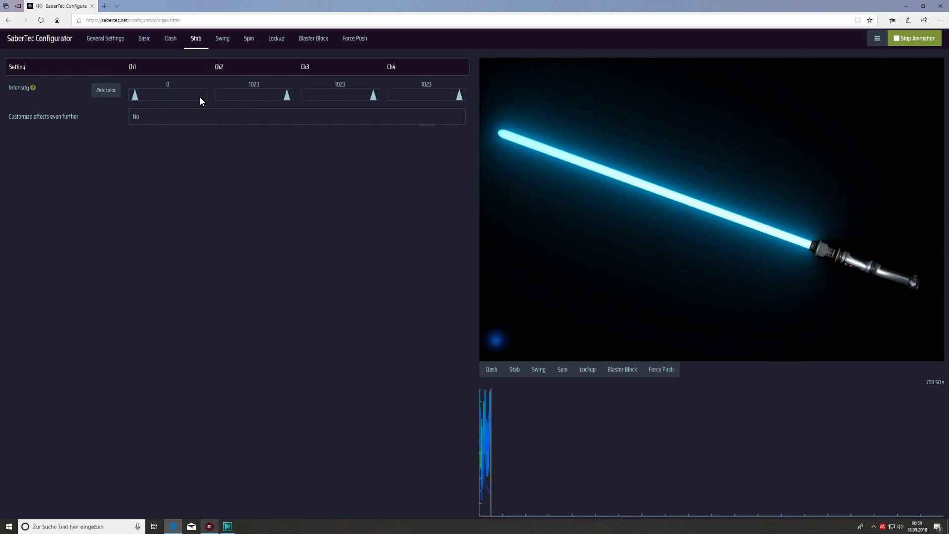
pyautogui.click(143, 41)
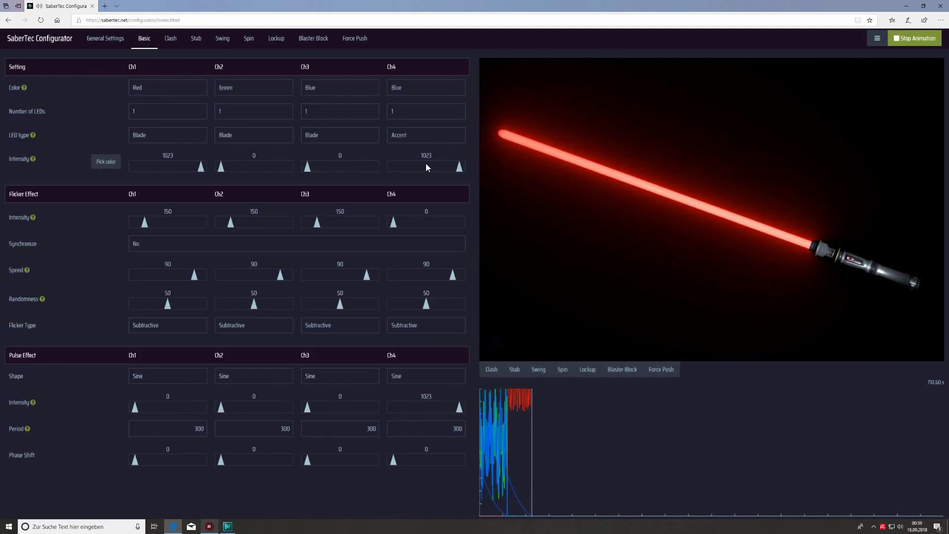
pyautogui.click(514, 369)
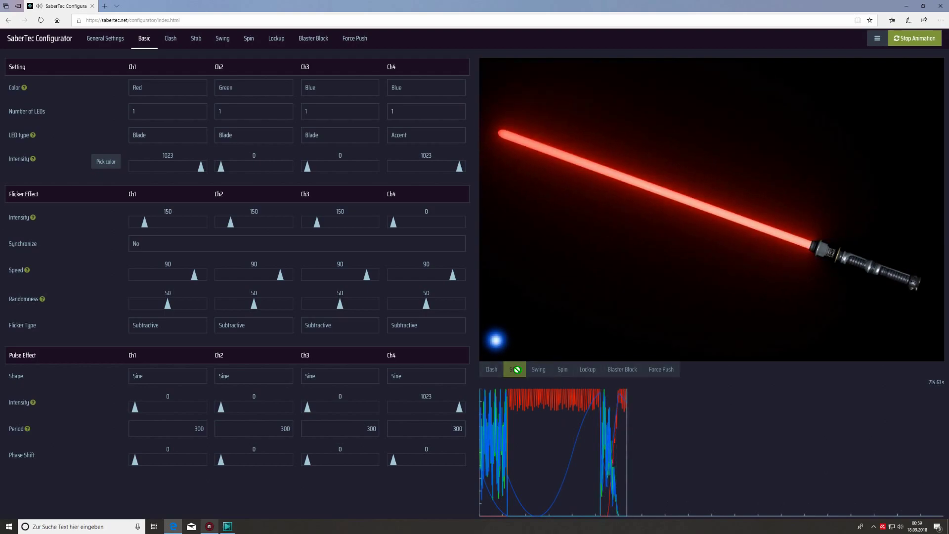
pyautogui.click(514, 370)
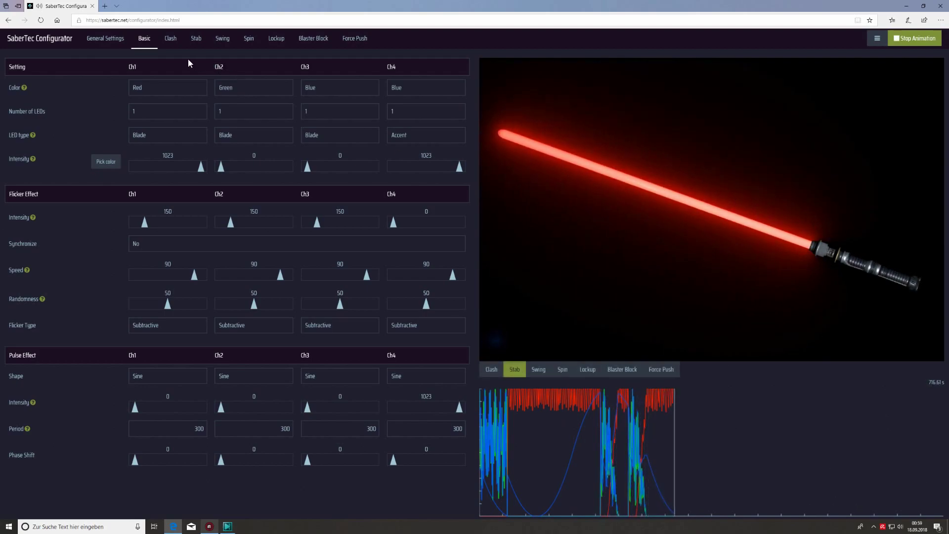
# Step: Set the stab Ch1 Intensity back to 1023 and review its option to customize effects further
pyautogui.click(191, 45)
pyautogui.moveTo(190, 98); pyautogui.dragTo(246, 107)
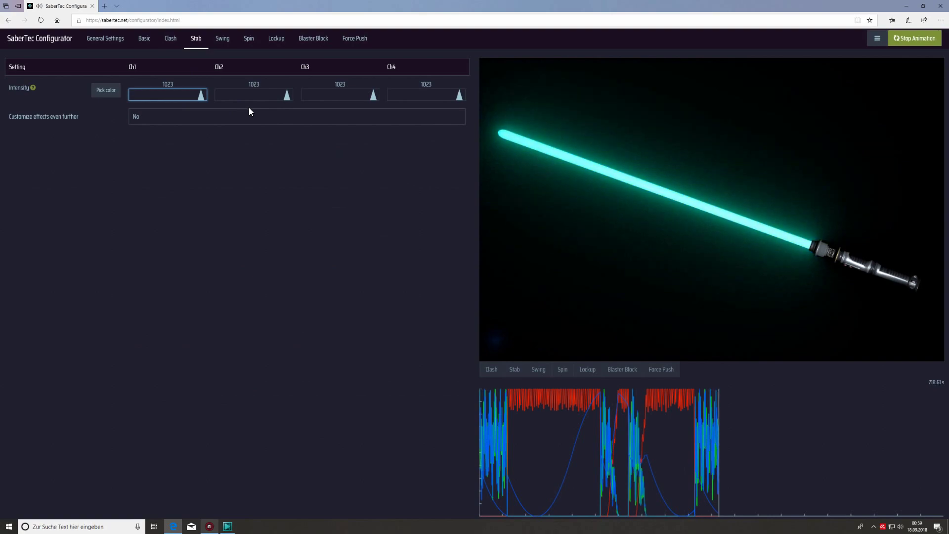
pyautogui.click(243, 143)
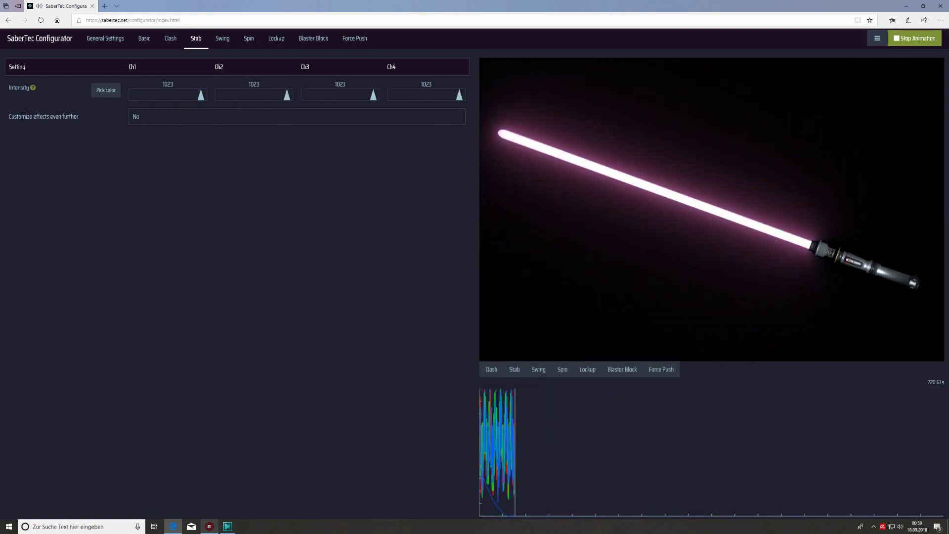
pyautogui.moveTo(24, 116); pyautogui.dragTo(70, 120)
pyautogui.click(99, 131)
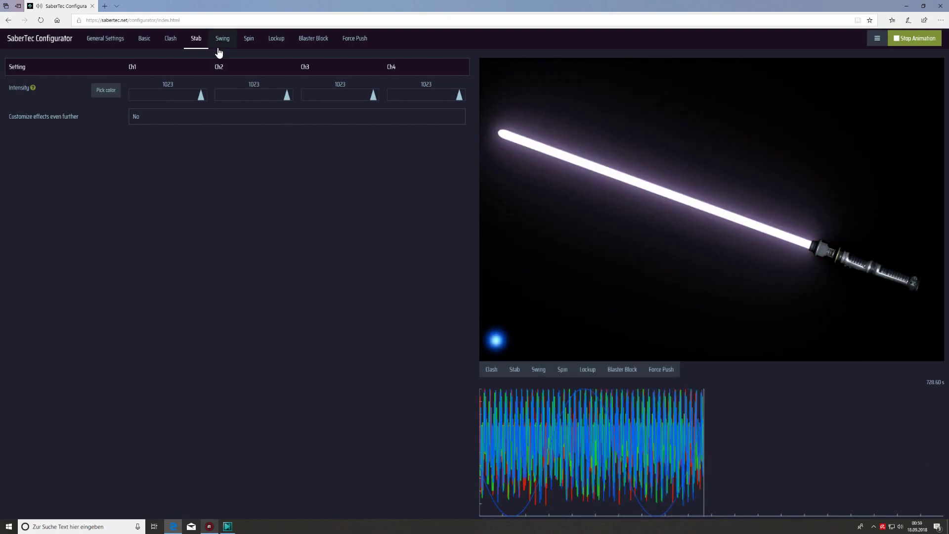
# Step: Preview the swing over the basic blade, first as it is and again with the basic Ch2 Intensity at 455
pyautogui.click(220, 49)
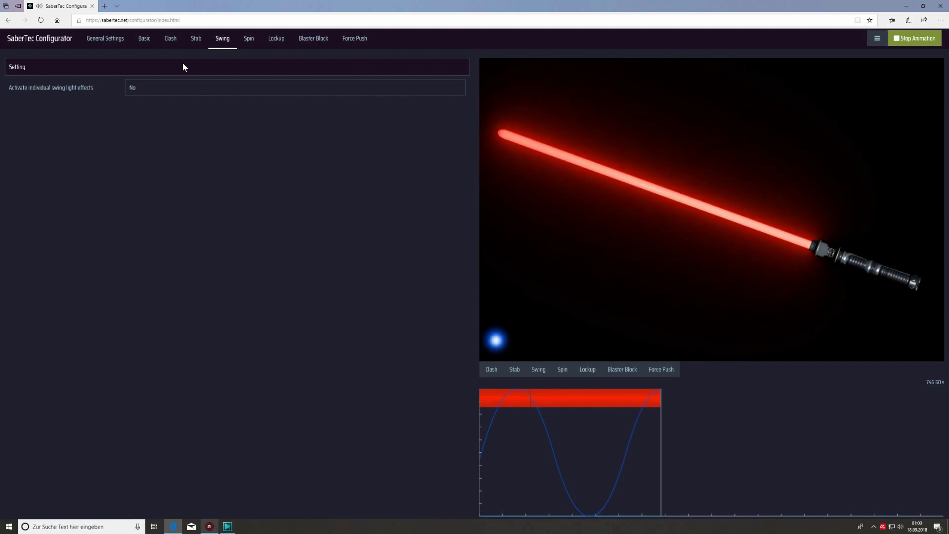
pyautogui.click(143, 41)
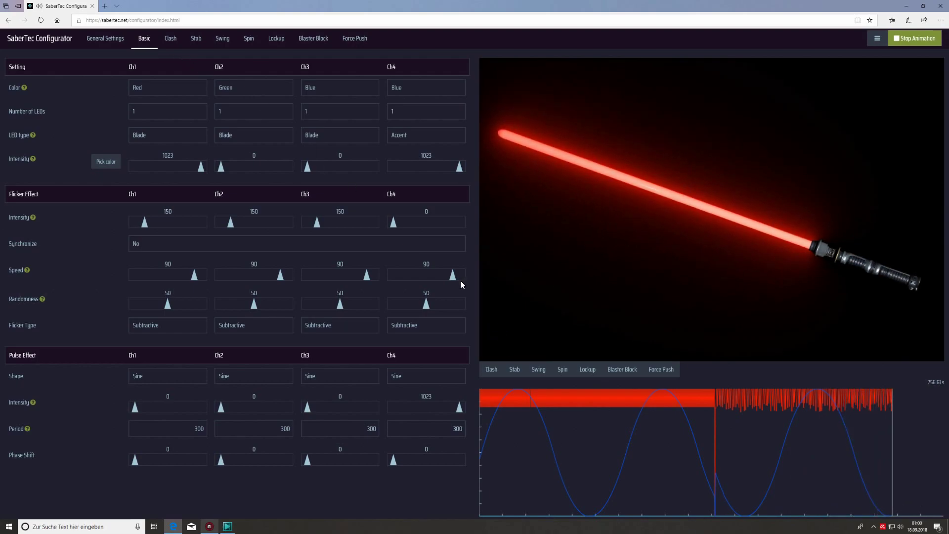
pyautogui.click(544, 372)
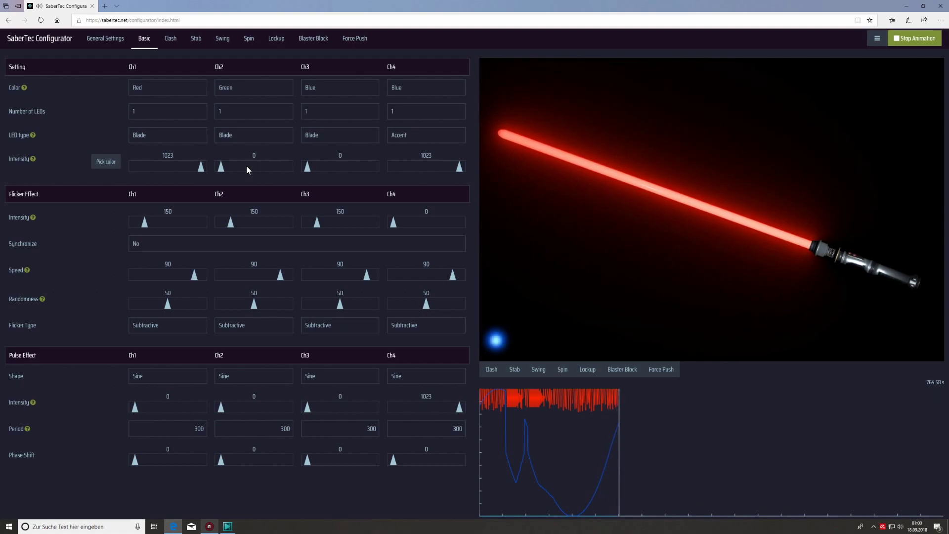
pyautogui.moveTo(246, 165); pyautogui.dragTo(250, 165)
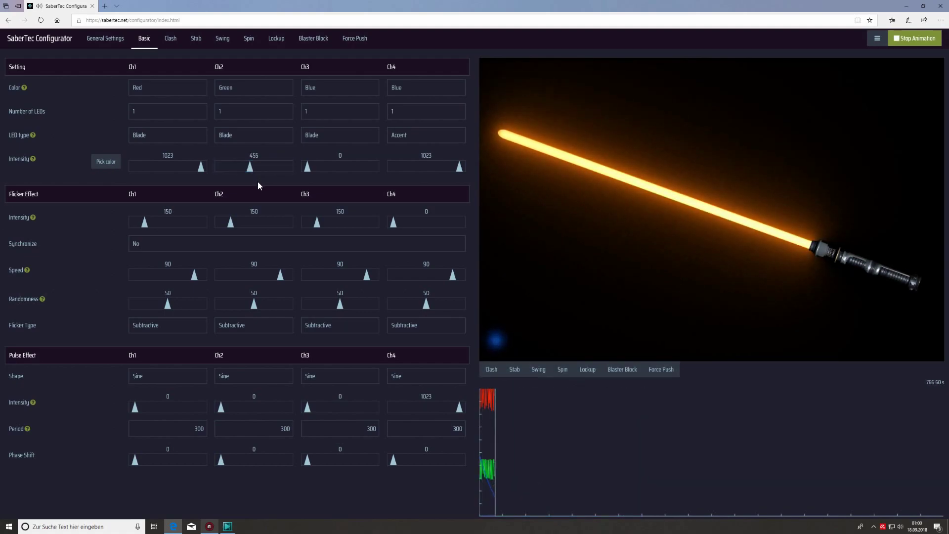
pyautogui.click(539, 369)
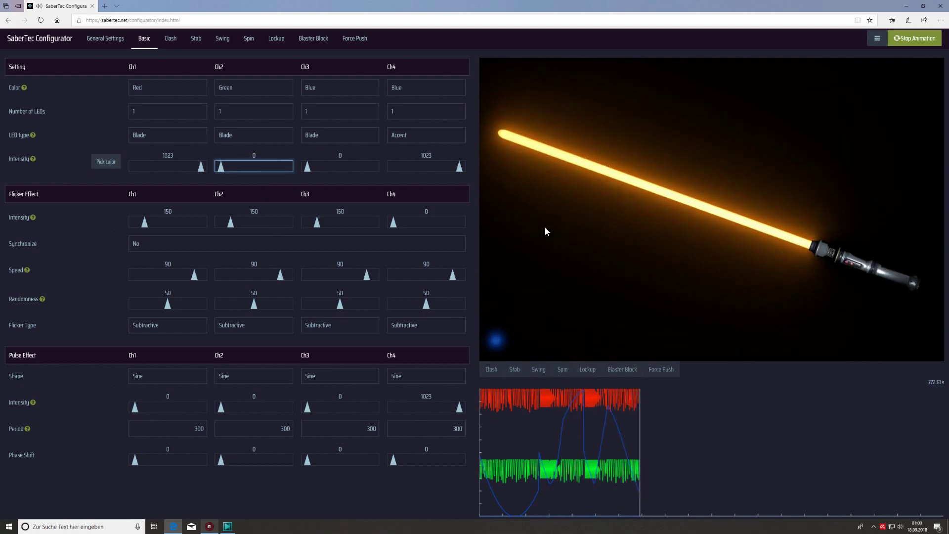
# Step: Set Activate individual swing light effects to Yes
pyautogui.click(229, 43)
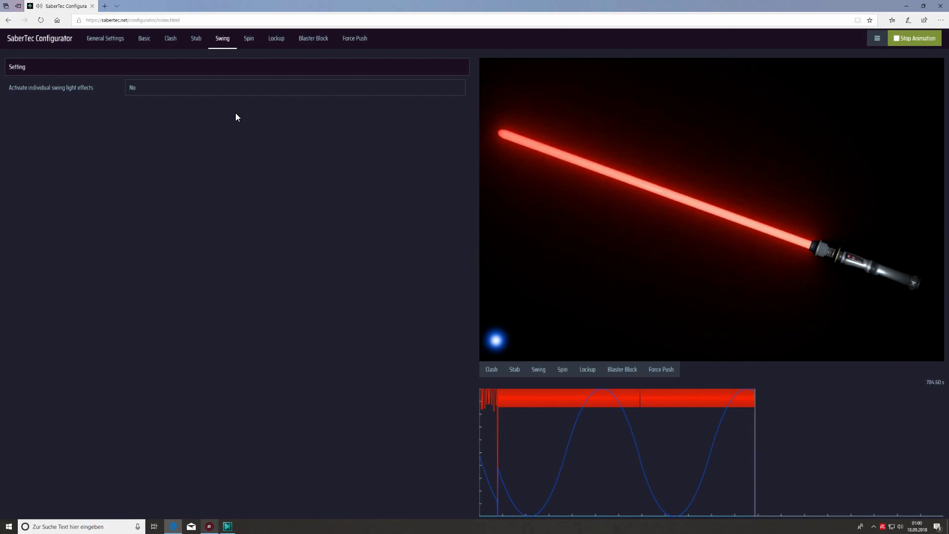
pyautogui.click(206, 86)
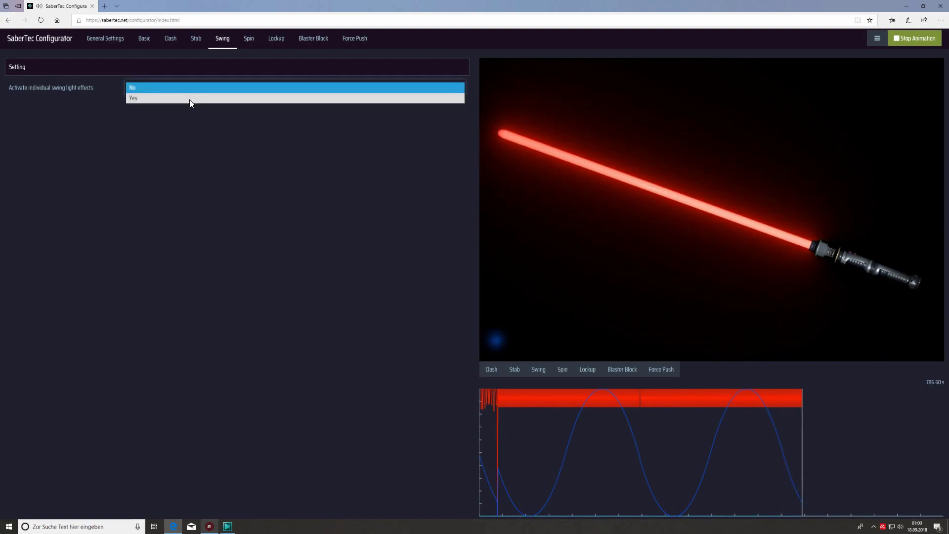
pyautogui.click(192, 98)
pyautogui.click(213, 118)
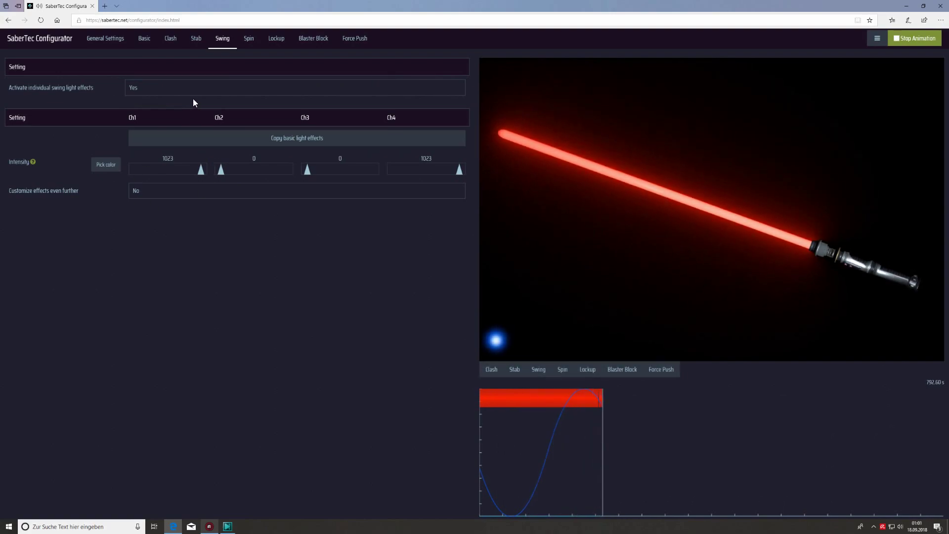
# Step: Set the swing Ch2 Intensity to 75 and preview the swing several times over the basic blade
pyautogui.click(224, 171)
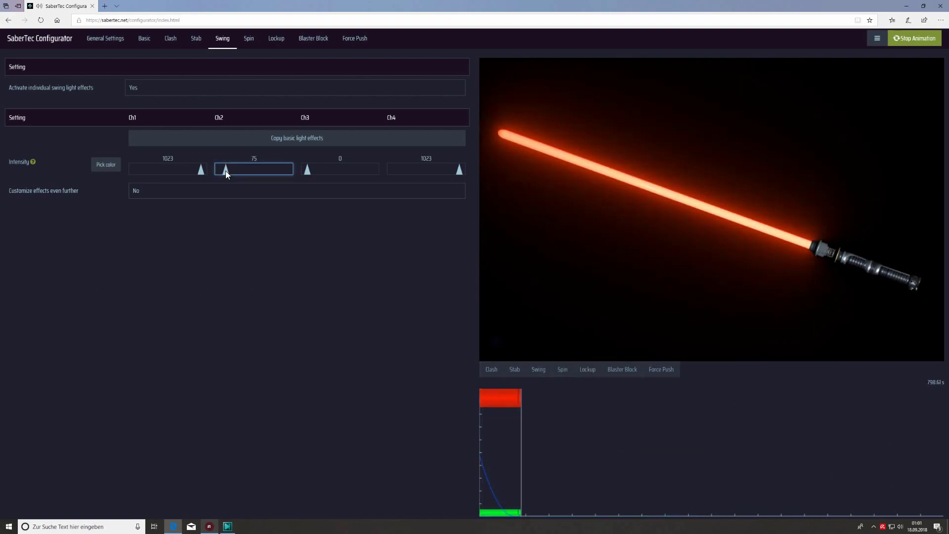
pyautogui.click(237, 195)
pyautogui.click(241, 241)
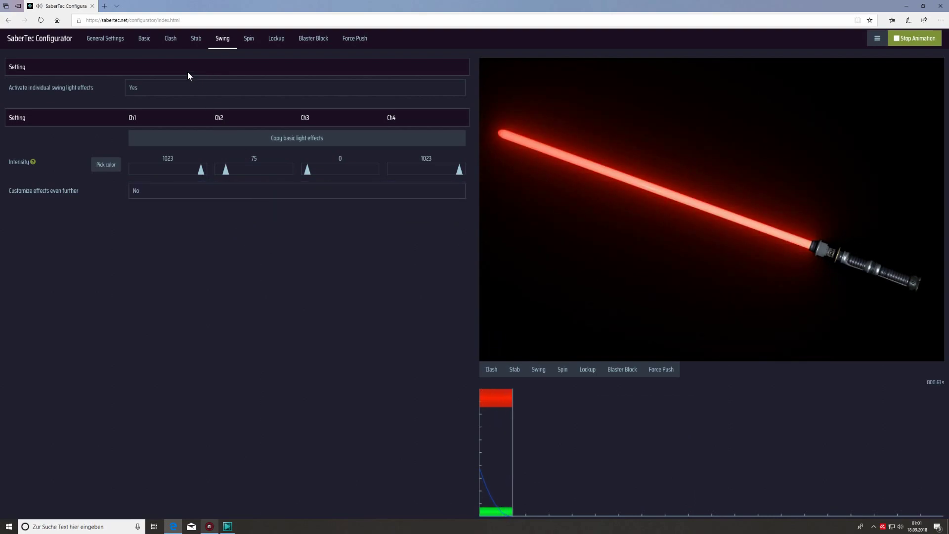
pyautogui.click(148, 42)
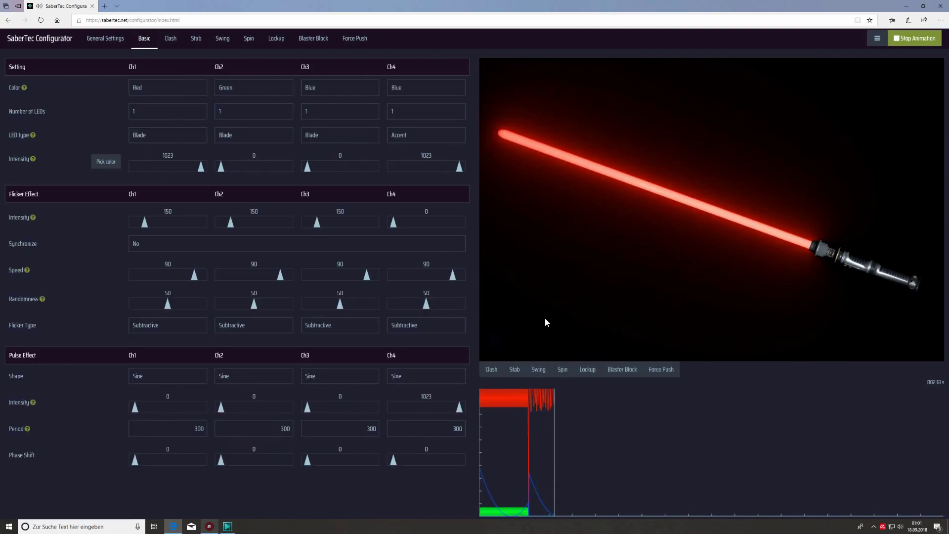
pyautogui.click(539, 377)
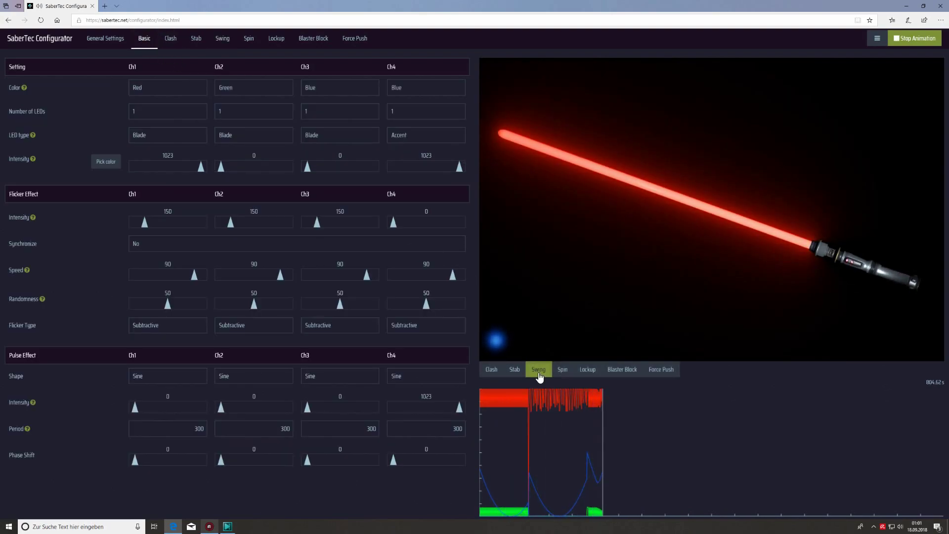
pyautogui.click(539, 377)
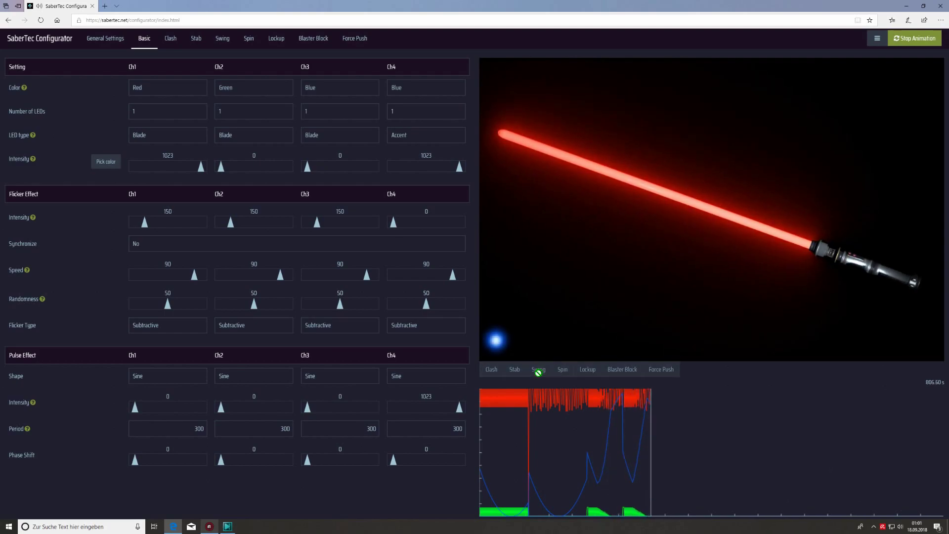
pyautogui.click(539, 377)
pyautogui.click(539, 377)
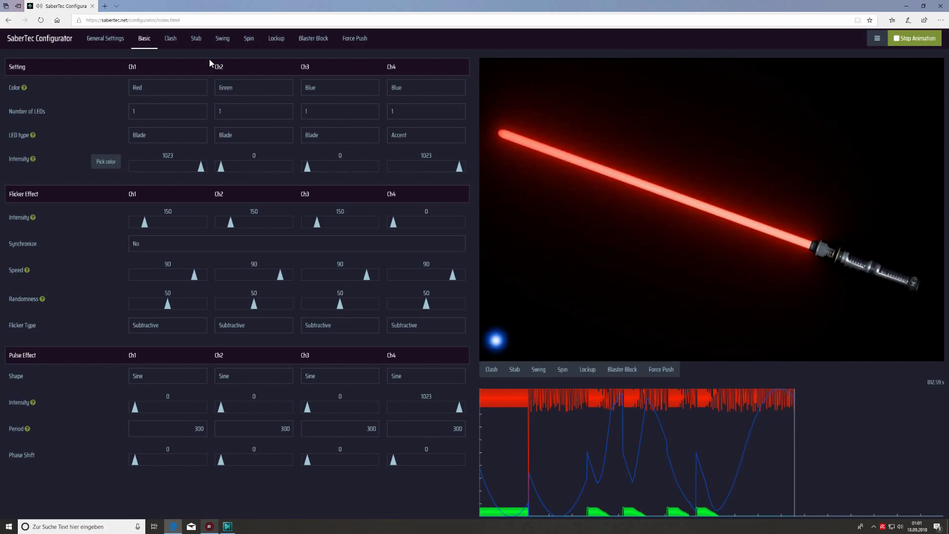
# Step: Set the swing Ch2 Intensity to 0 and deactivate the individual swing light effects
pyautogui.click(221, 40)
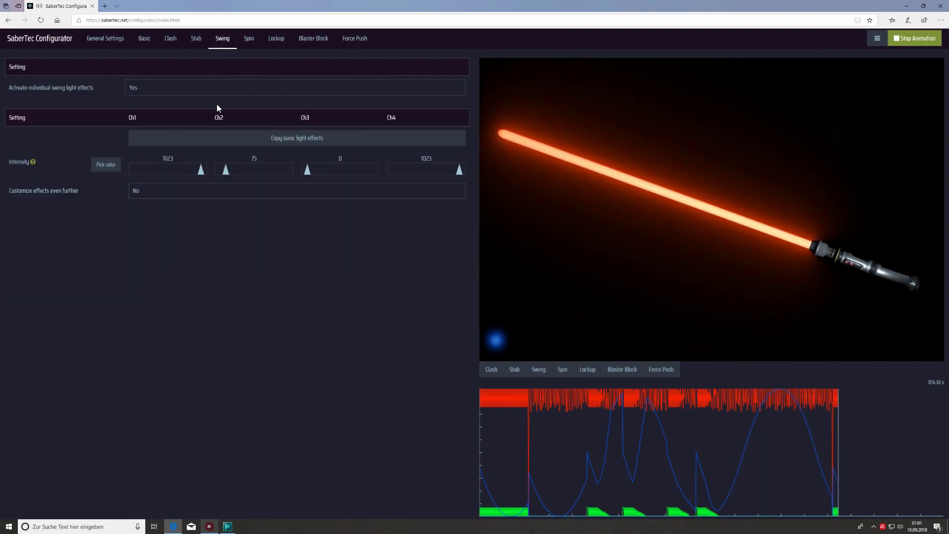
pyautogui.moveTo(225, 169); pyautogui.dragTo(203, 174)
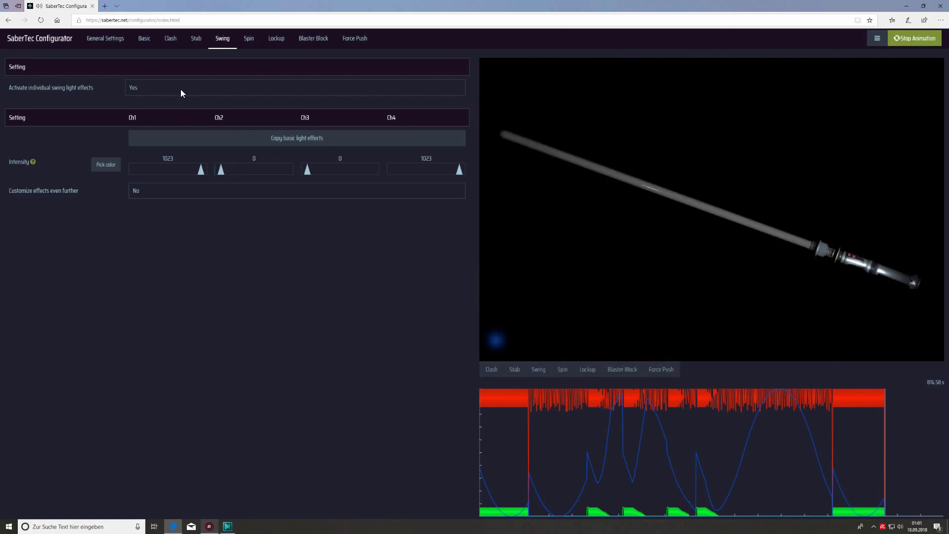
pyautogui.click(164, 91)
pyautogui.click(142, 78)
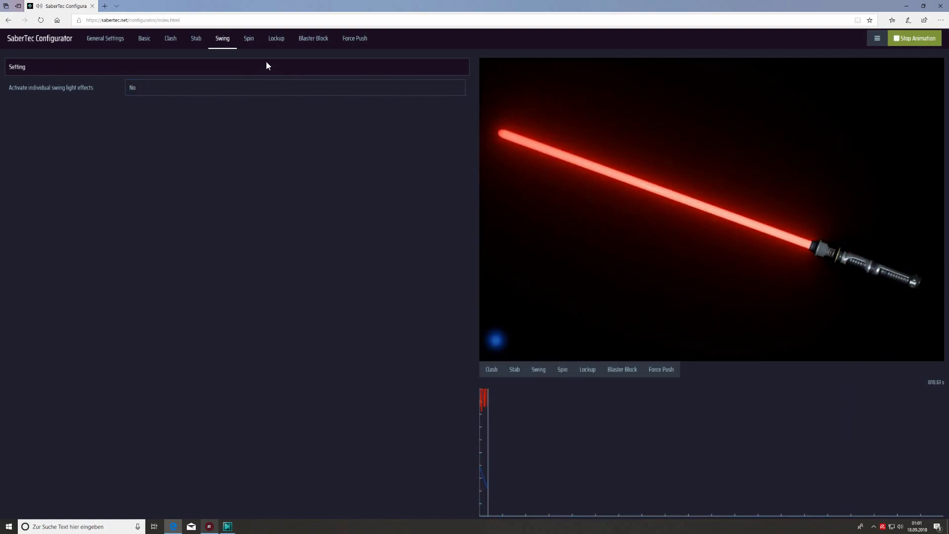
# Step: Look through the Spin, Lockup, Blaster Block and Force Push settings and return to the Basic settings
pyautogui.click(257, 44)
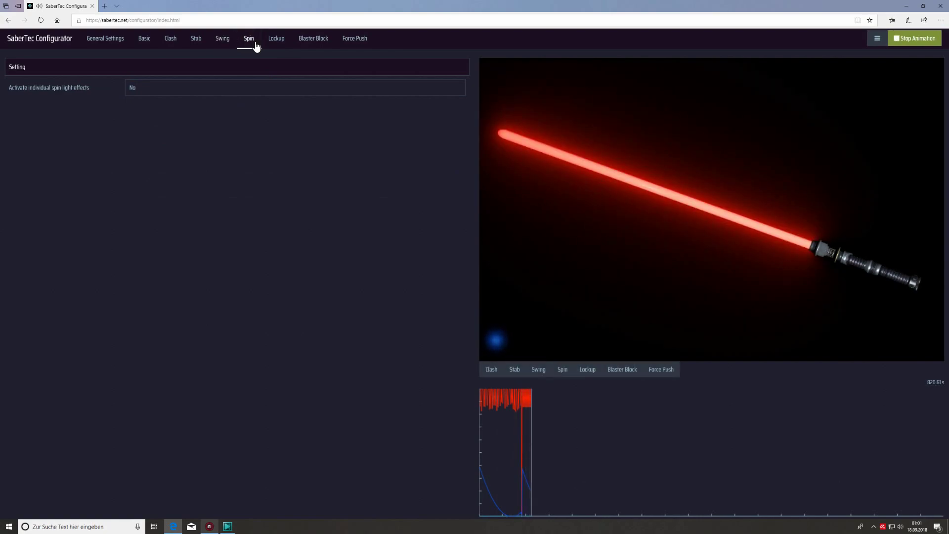
pyautogui.click(278, 44)
pyautogui.click(334, 45)
pyautogui.click(356, 41)
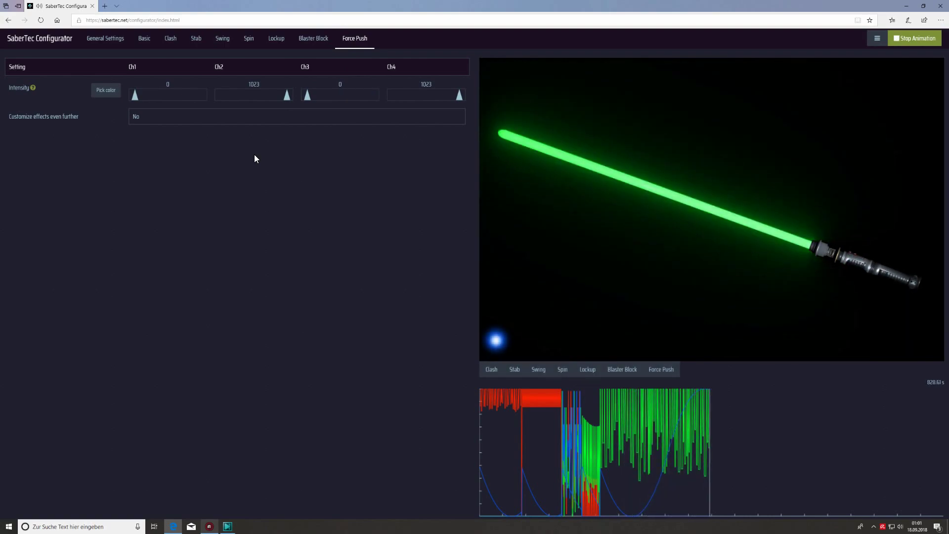
pyautogui.click(145, 39)
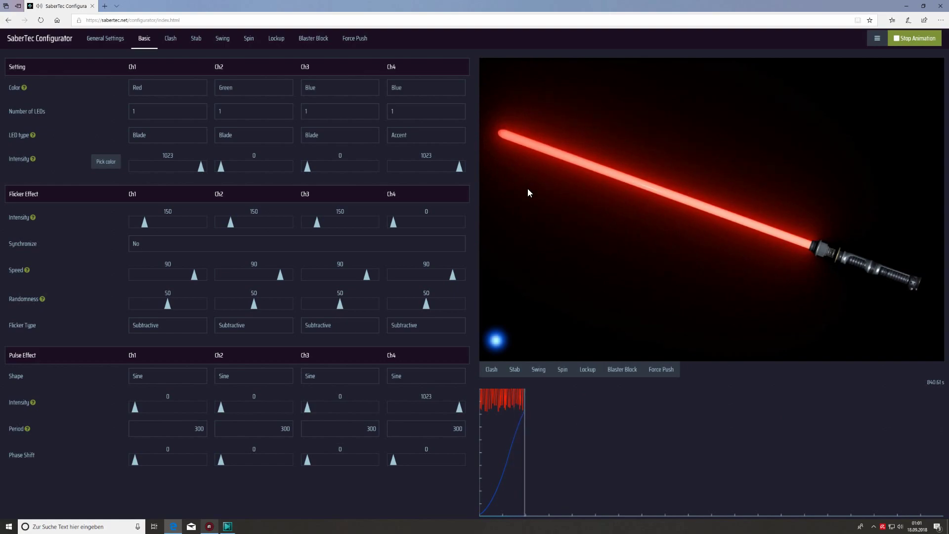
# Step: Set the Button Mode to Momentary in the general settings
pyautogui.click(95, 40)
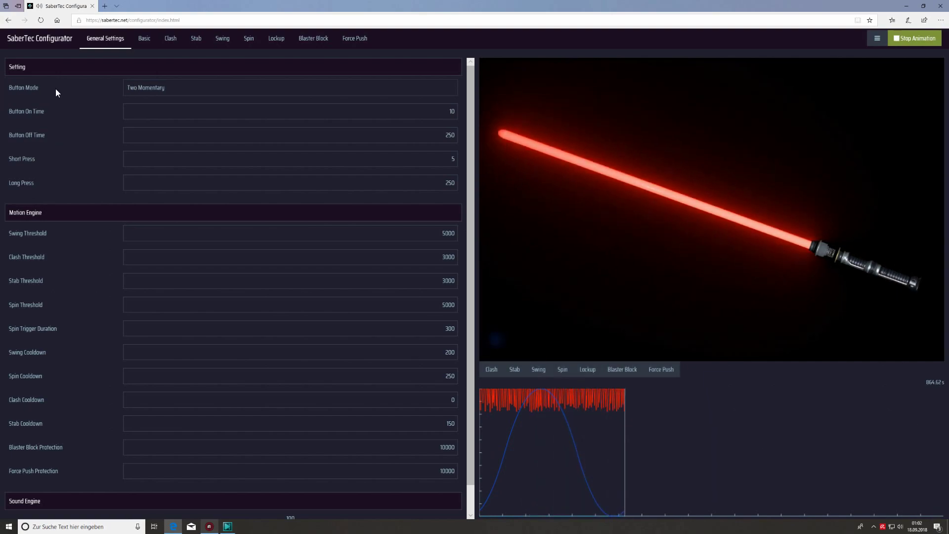
pyautogui.click(157, 87)
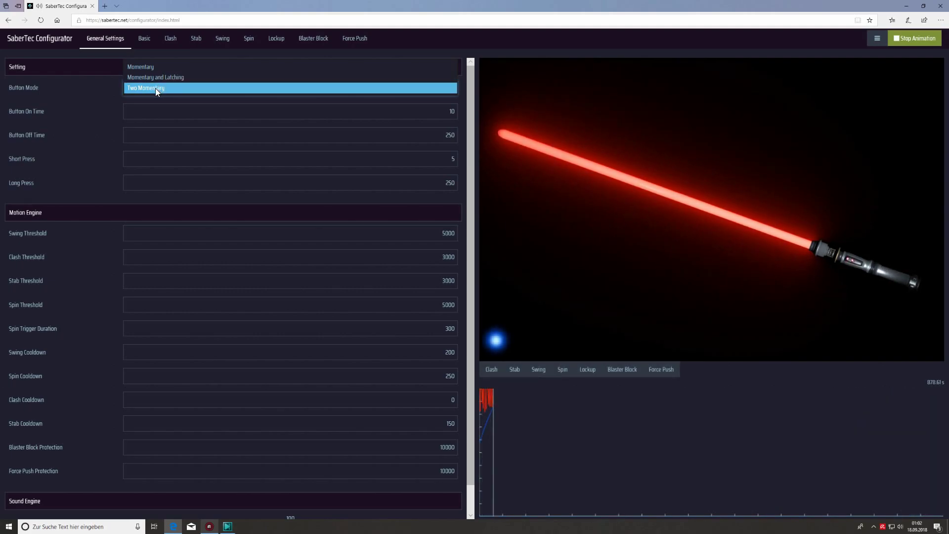
pyautogui.click(141, 64)
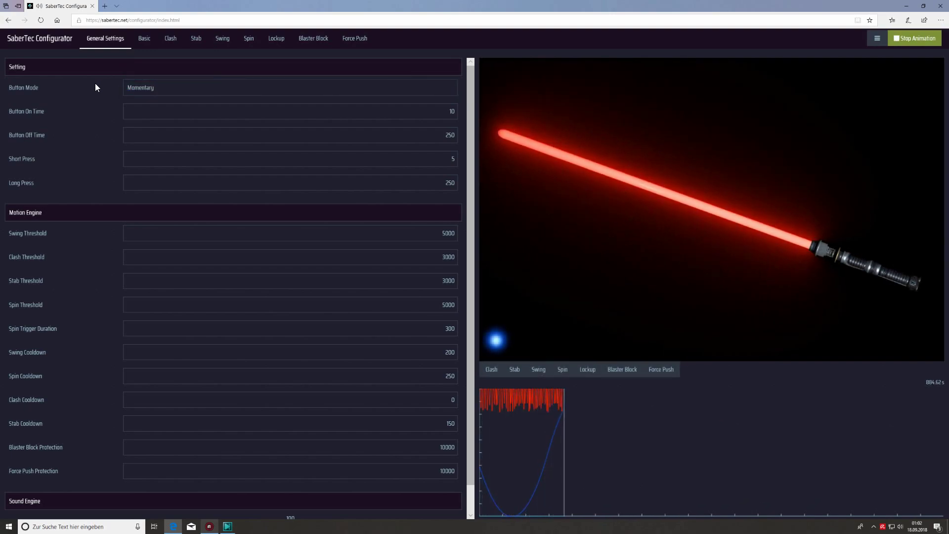
# Step: Look through the Motion Engine thresholds and cooldowns and the Sound Engine volume, and return to the Basic settings
pyautogui.scroll(-1, 94, 85)
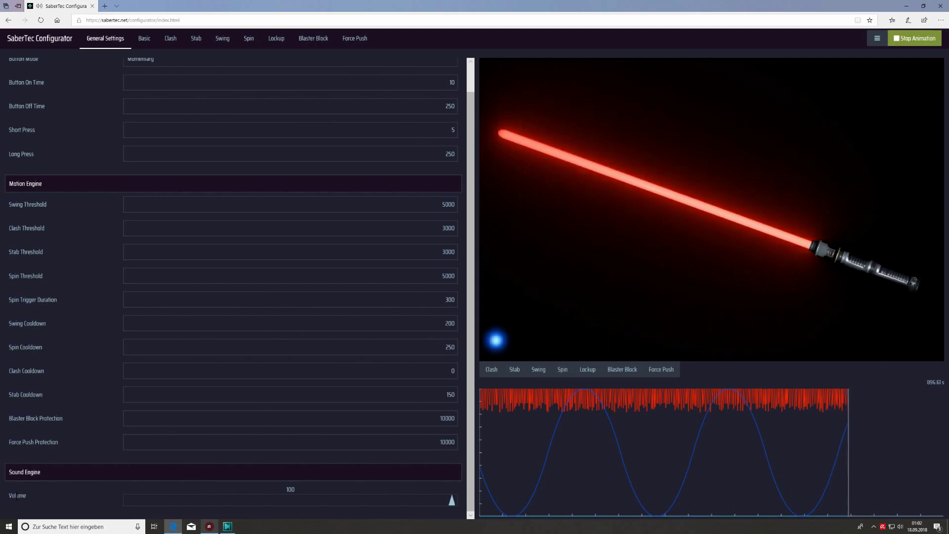
pyautogui.click(80, 383)
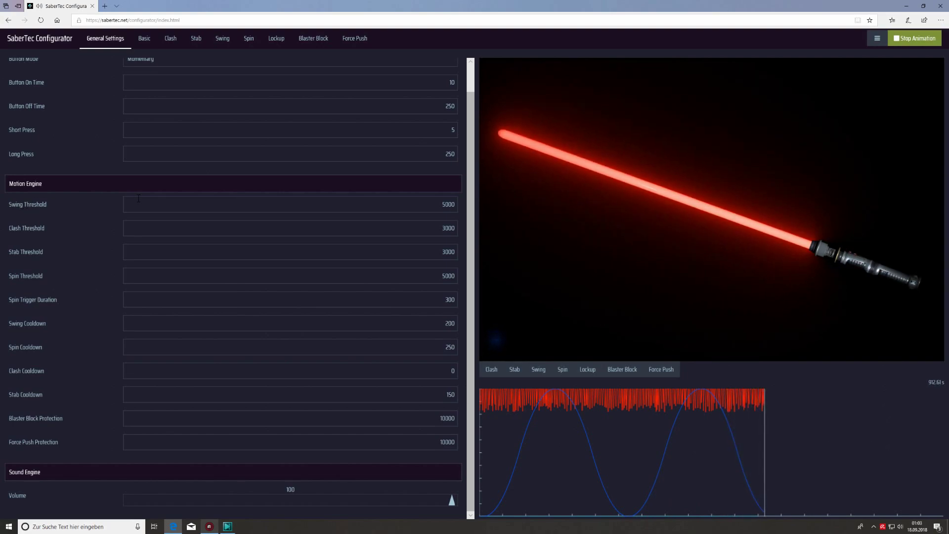
pyautogui.click(58, 205)
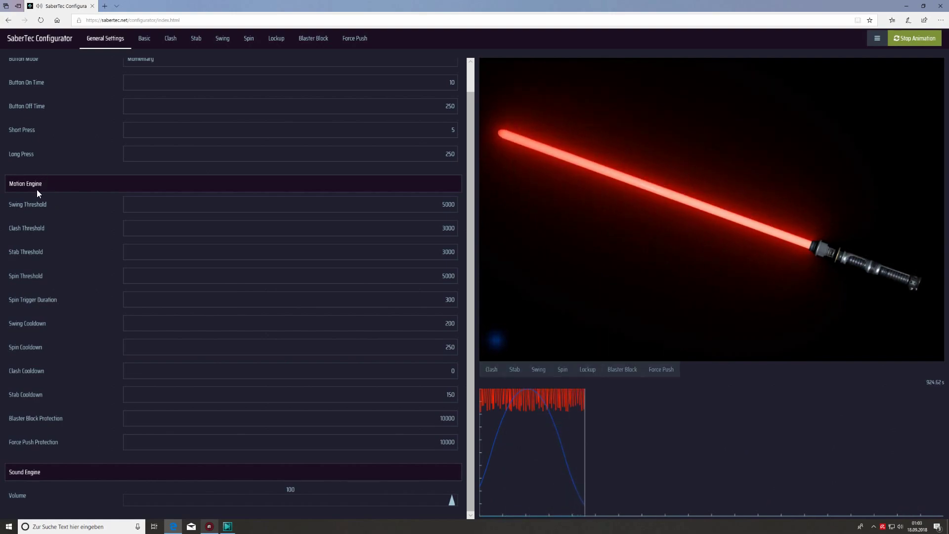
pyautogui.click(60, 209)
pyautogui.moveTo(15, 204); pyautogui.dragTo(70, 207)
pyautogui.click(74, 208)
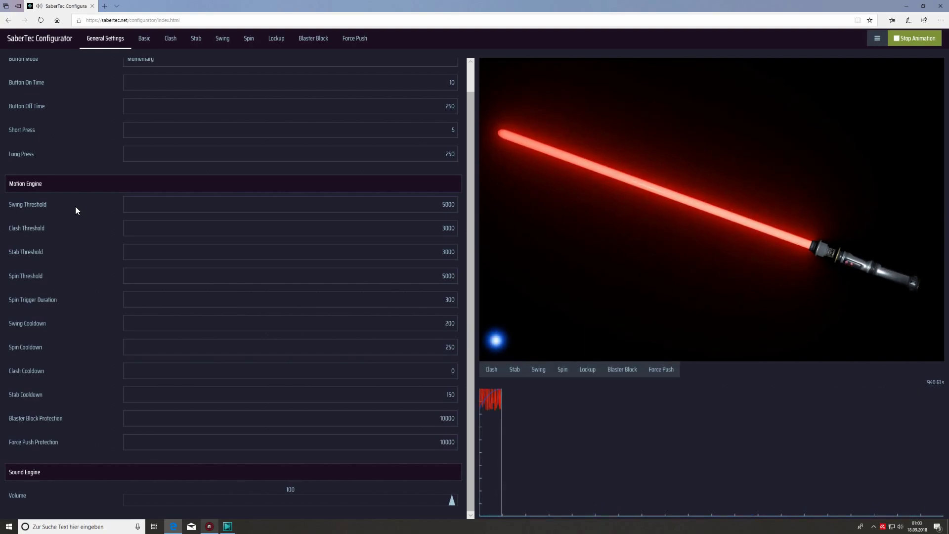
pyautogui.click(59, 208)
pyautogui.scroll(1, 86, 206)
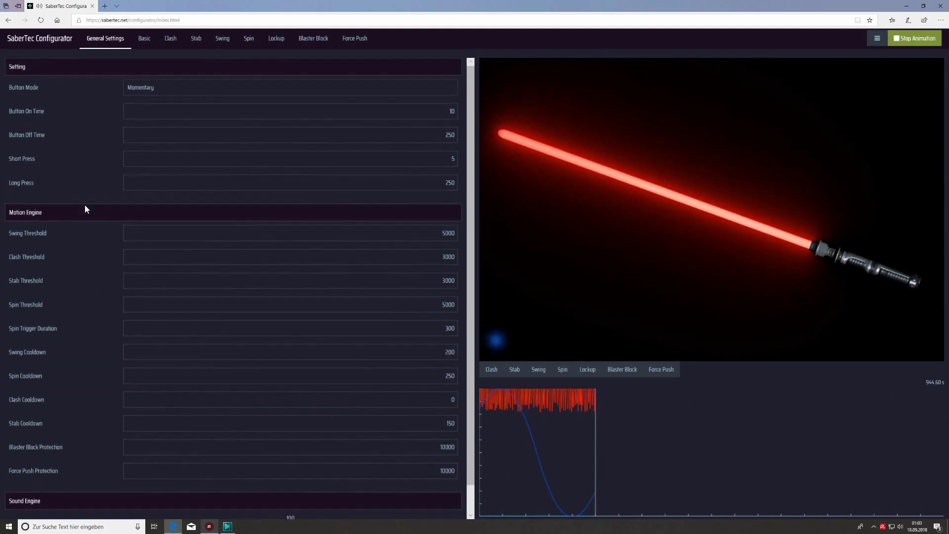
pyautogui.click(143, 40)
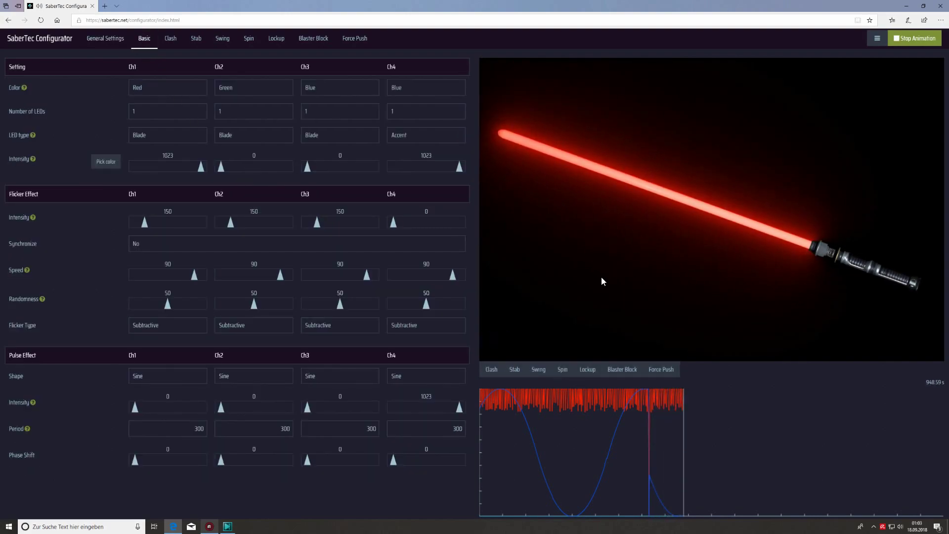